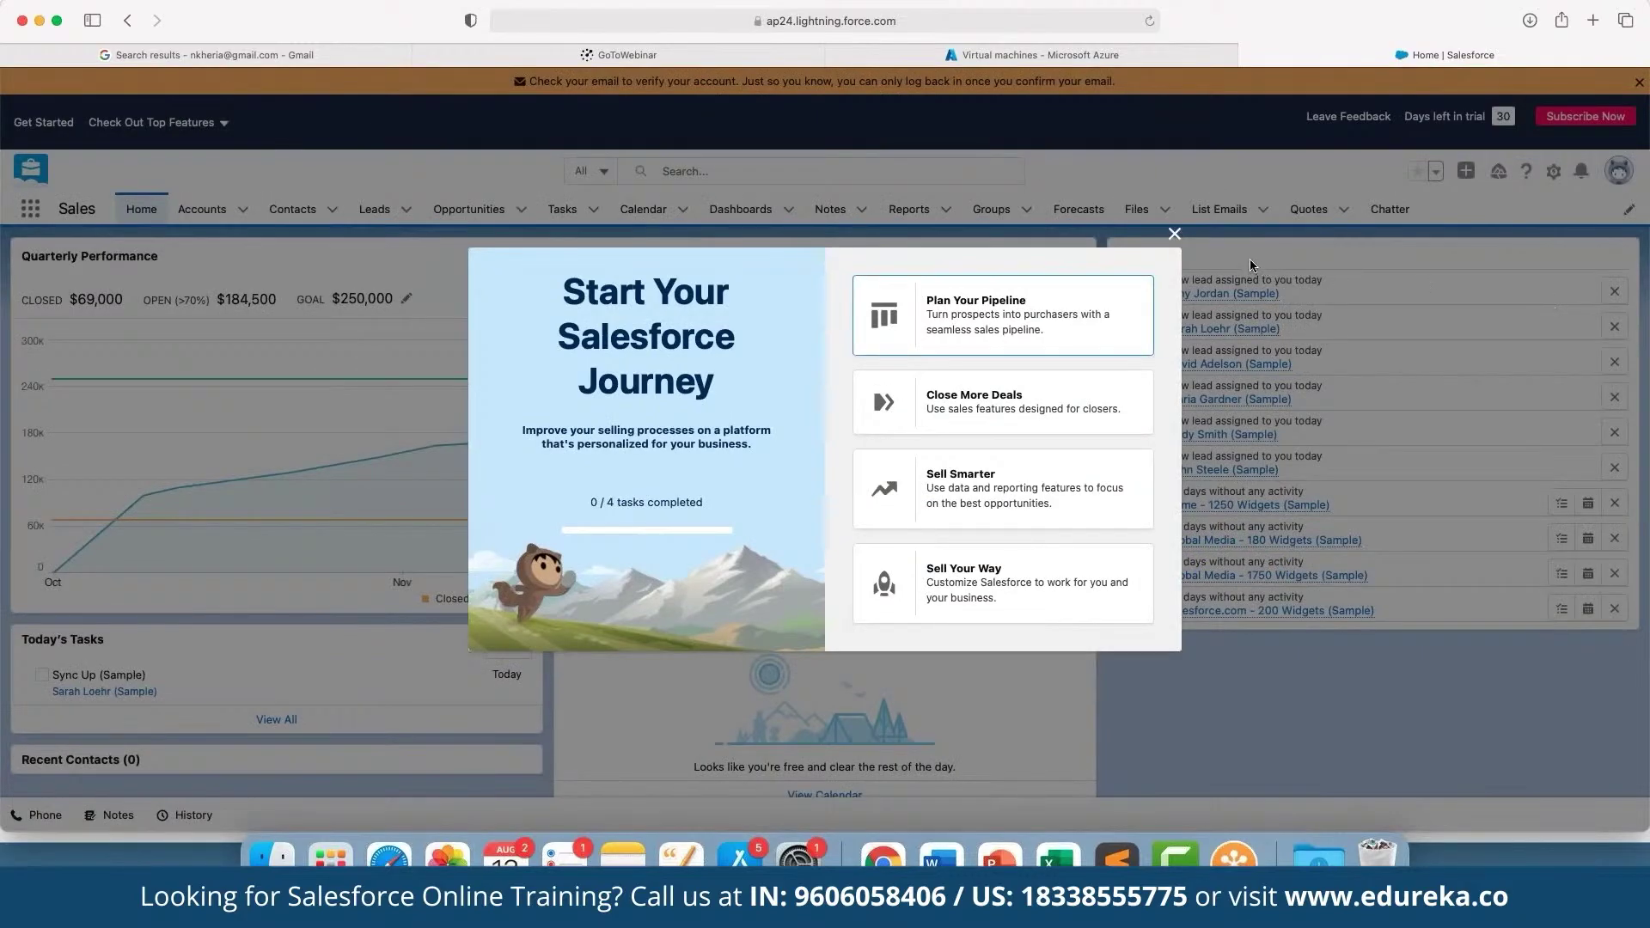
Step: Dismiss the welcome dialog and open the Accounts list
{"action": "left_click", "coordinate": [1174, 233]}
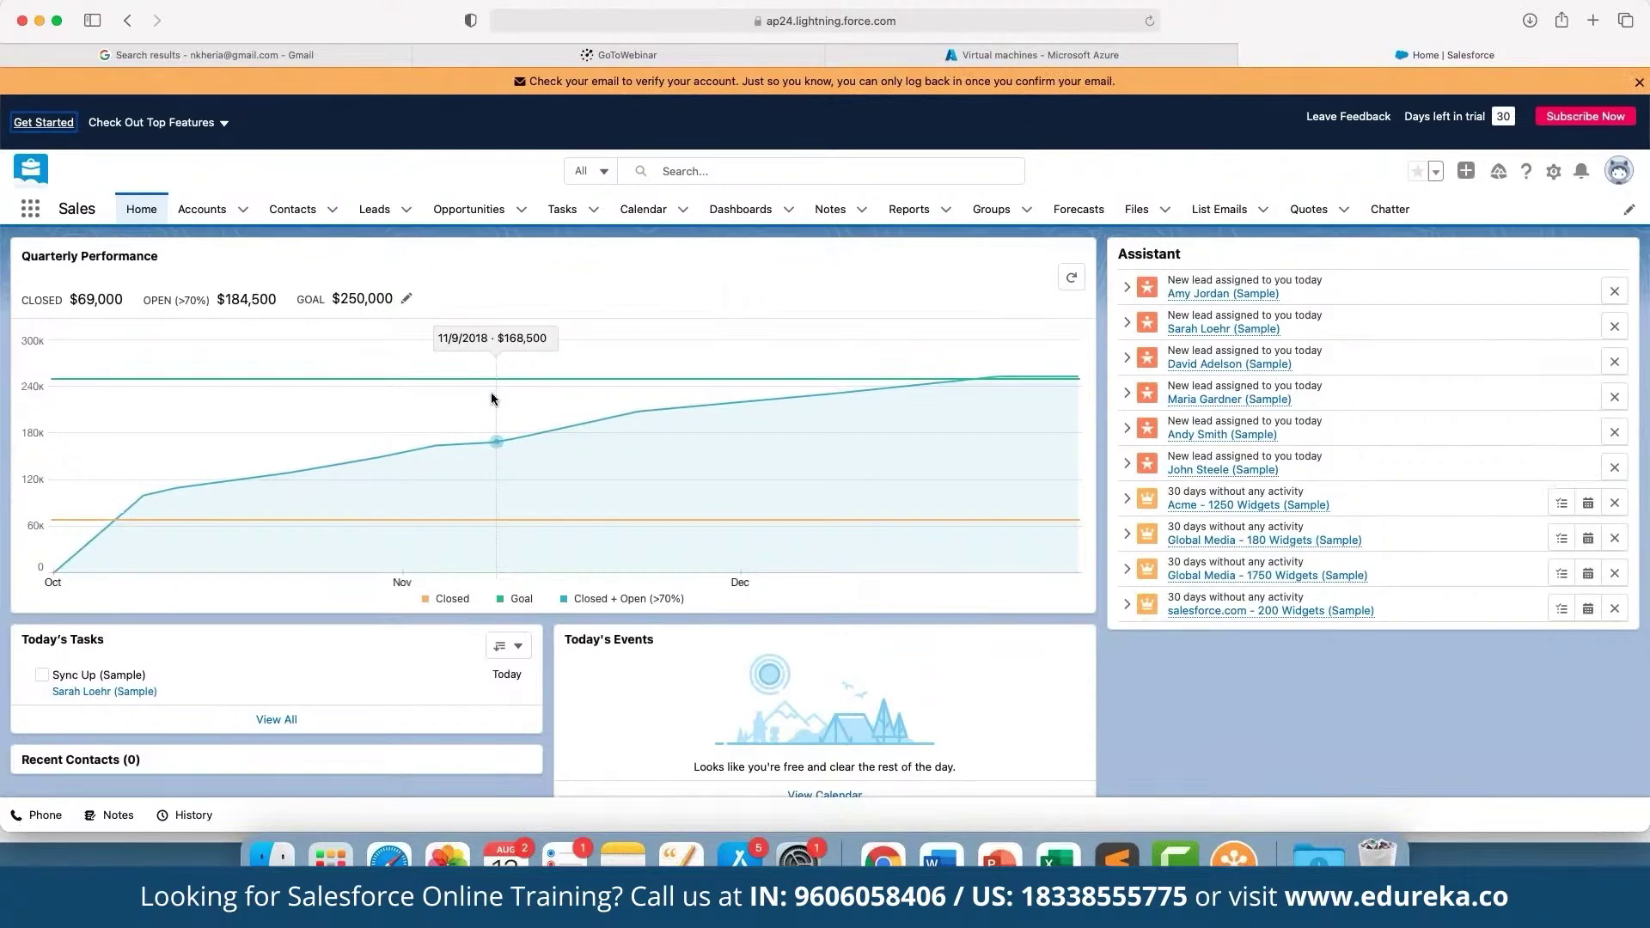
{"action": "left_click", "coordinate": [208, 219]}
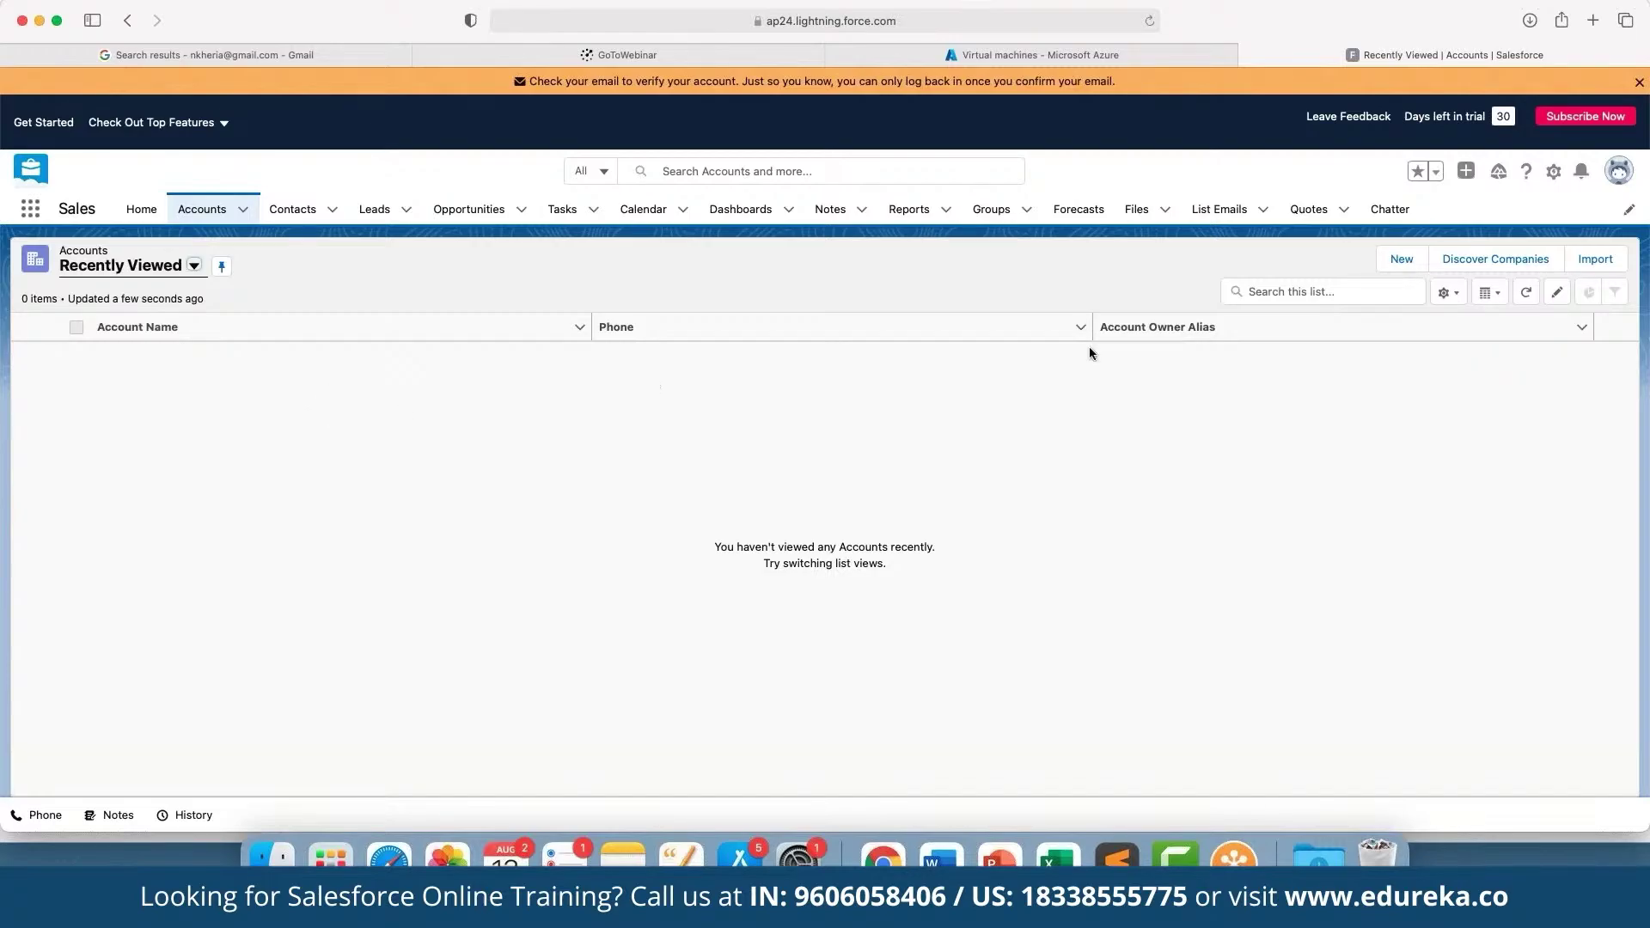
Step: Start a data import for Accounts and Contacts with the option to add new records
{"action": "left_click", "coordinate": [1601, 262]}
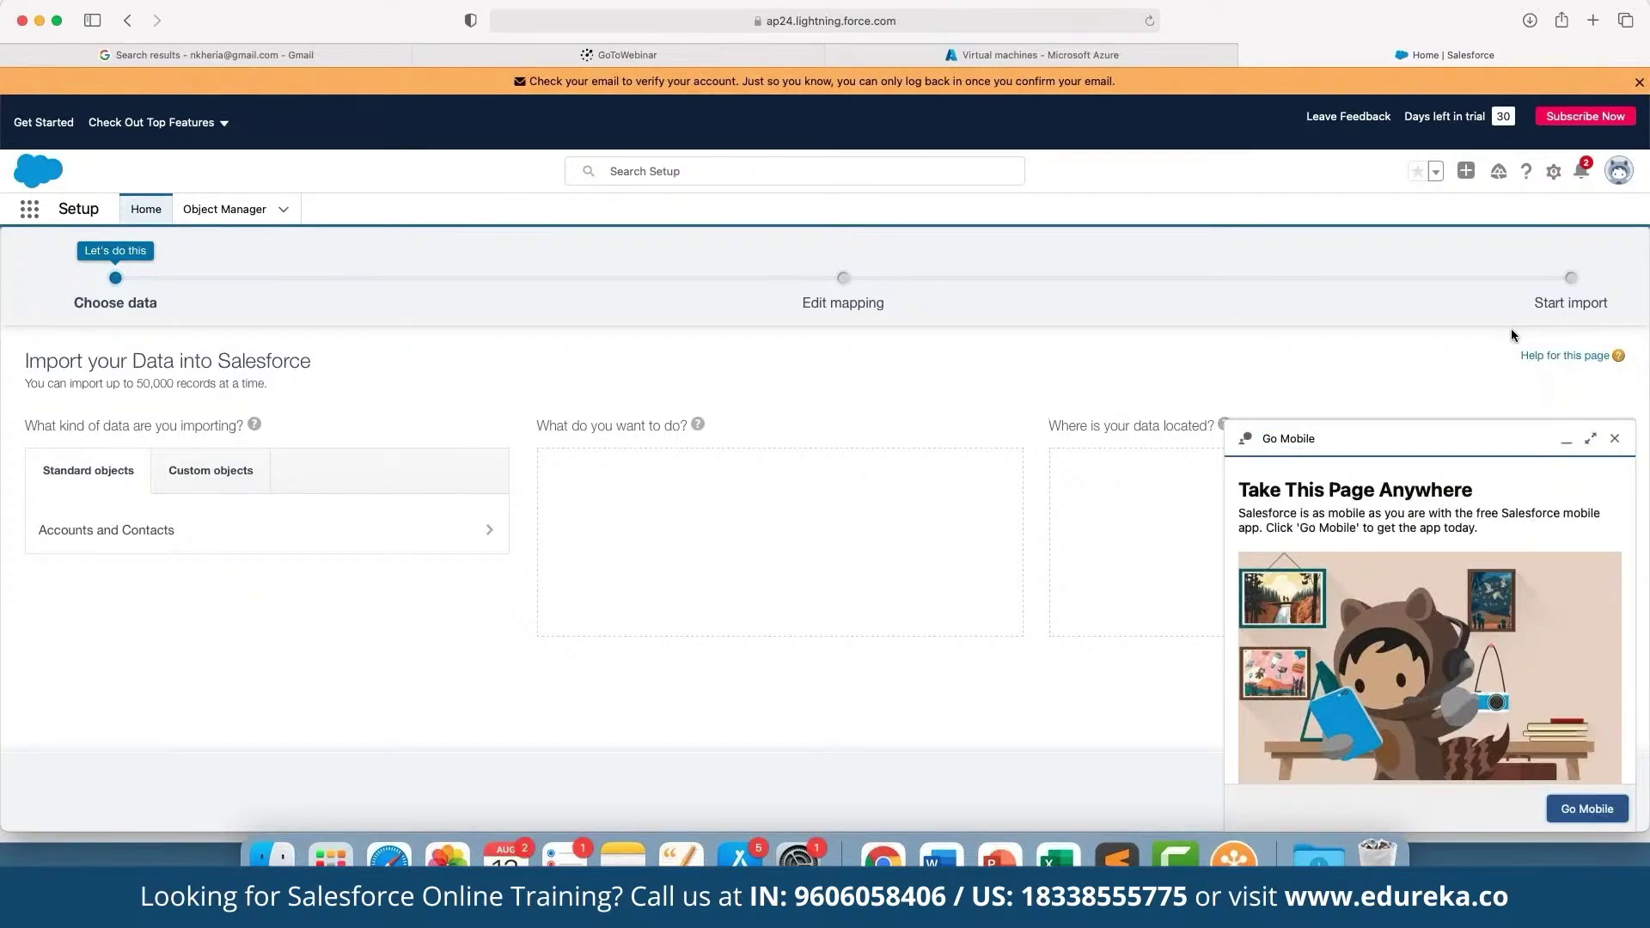
{"action": "left_click", "coordinate": [336, 535]}
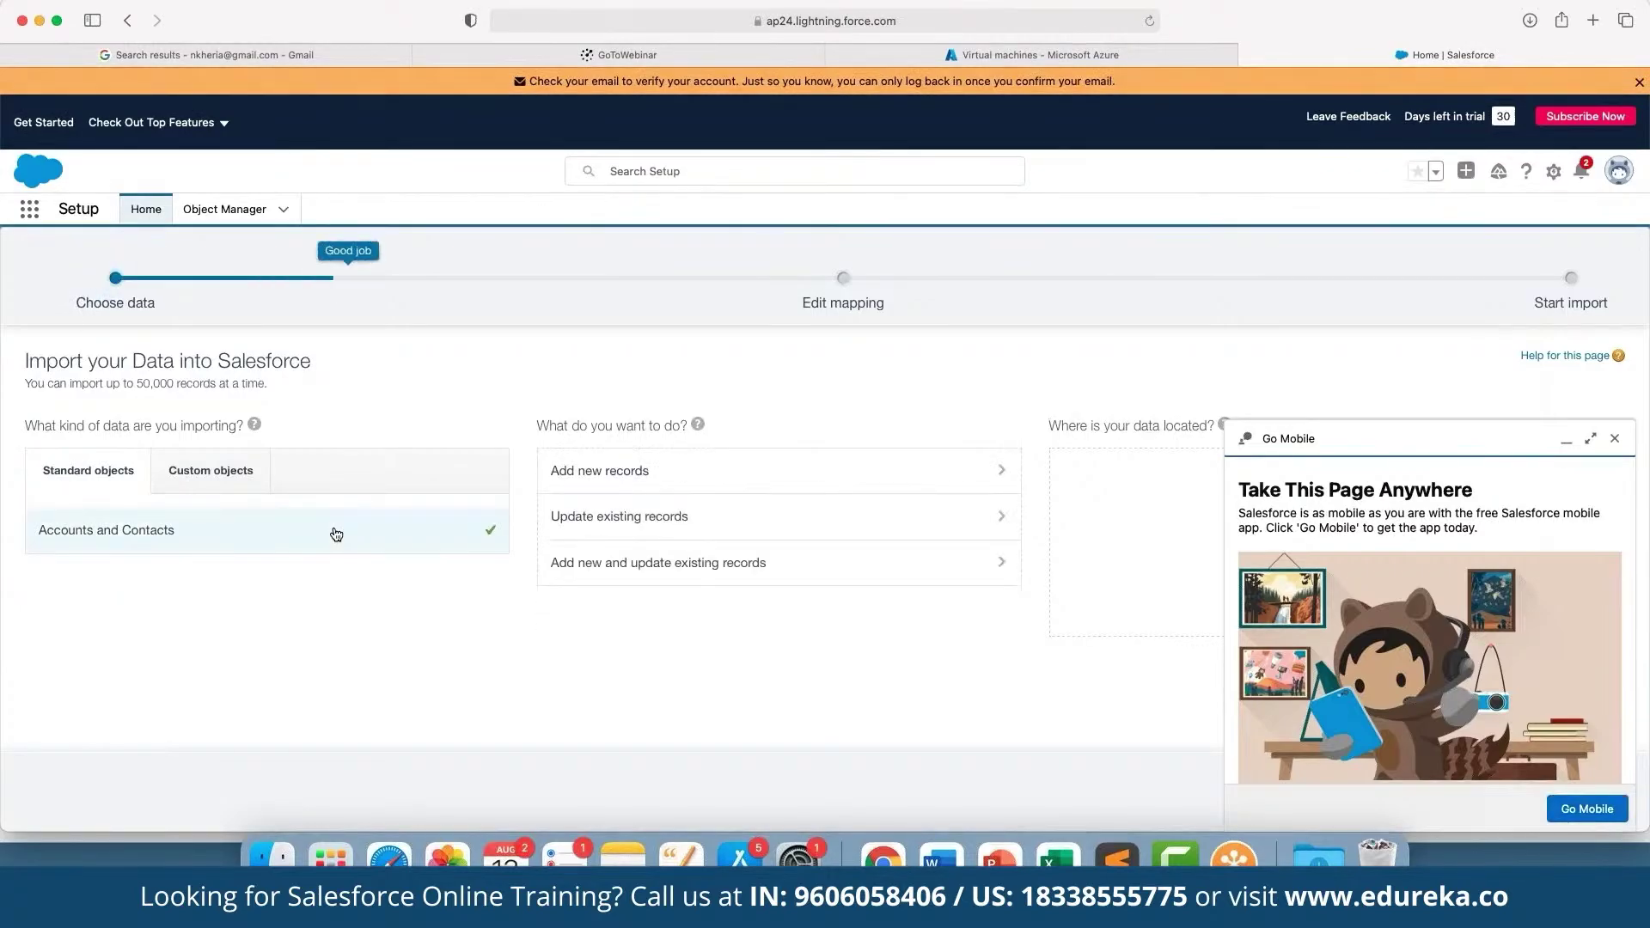
{"action": "left_click", "coordinate": [728, 465]}
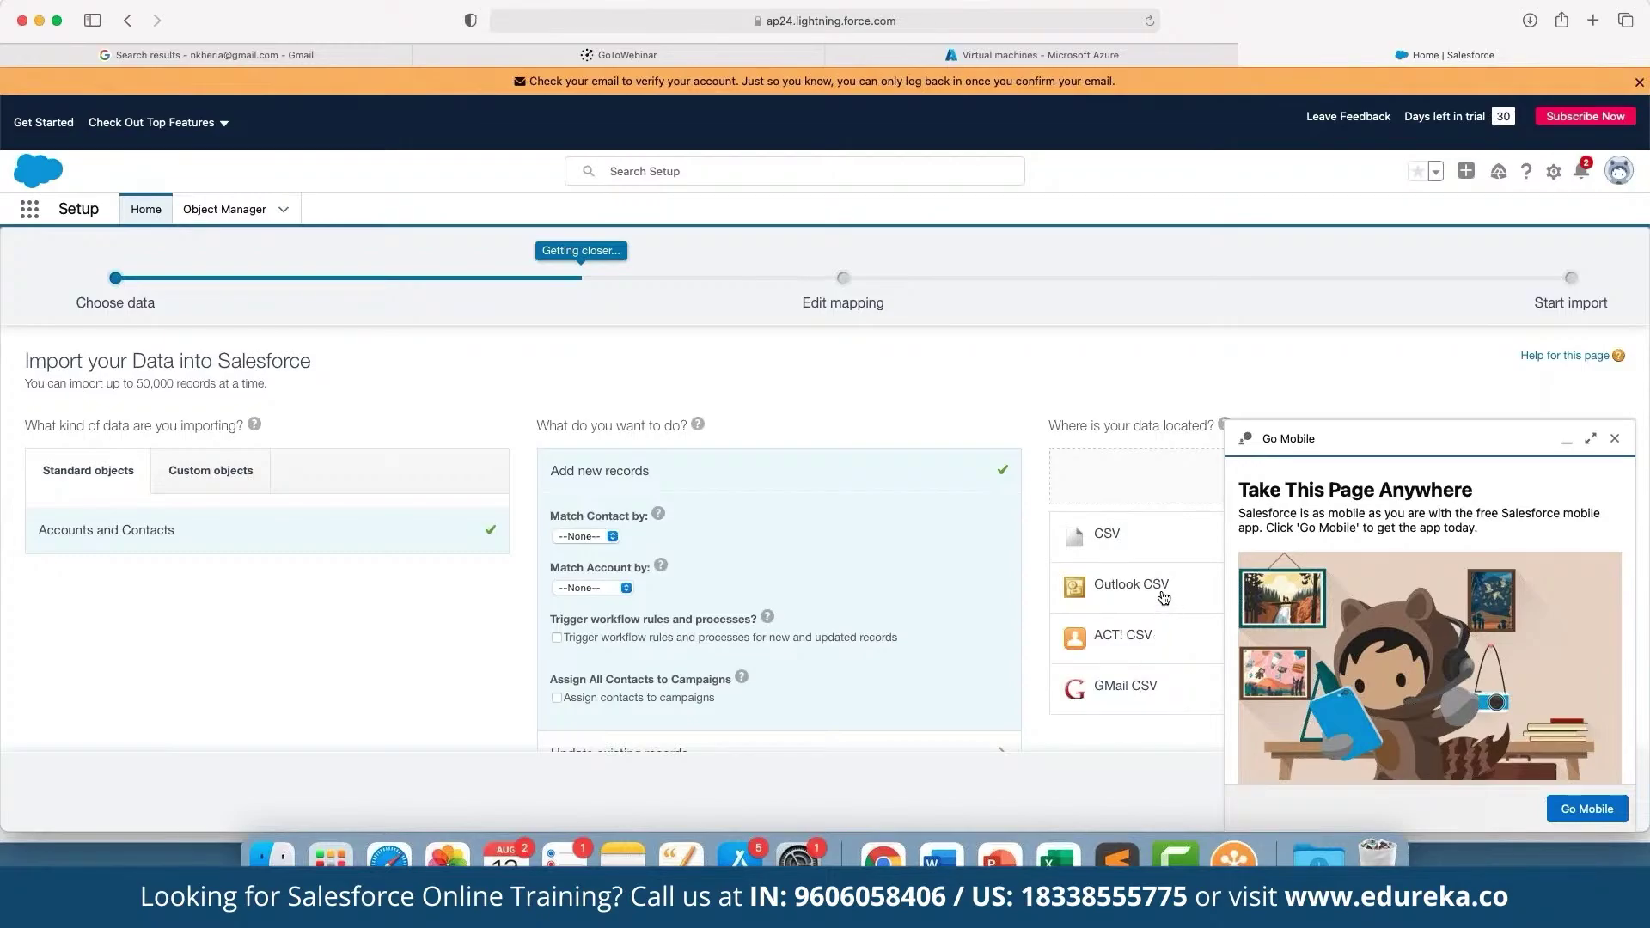
{"action": "left_click", "coordinate": [1627, 441]}
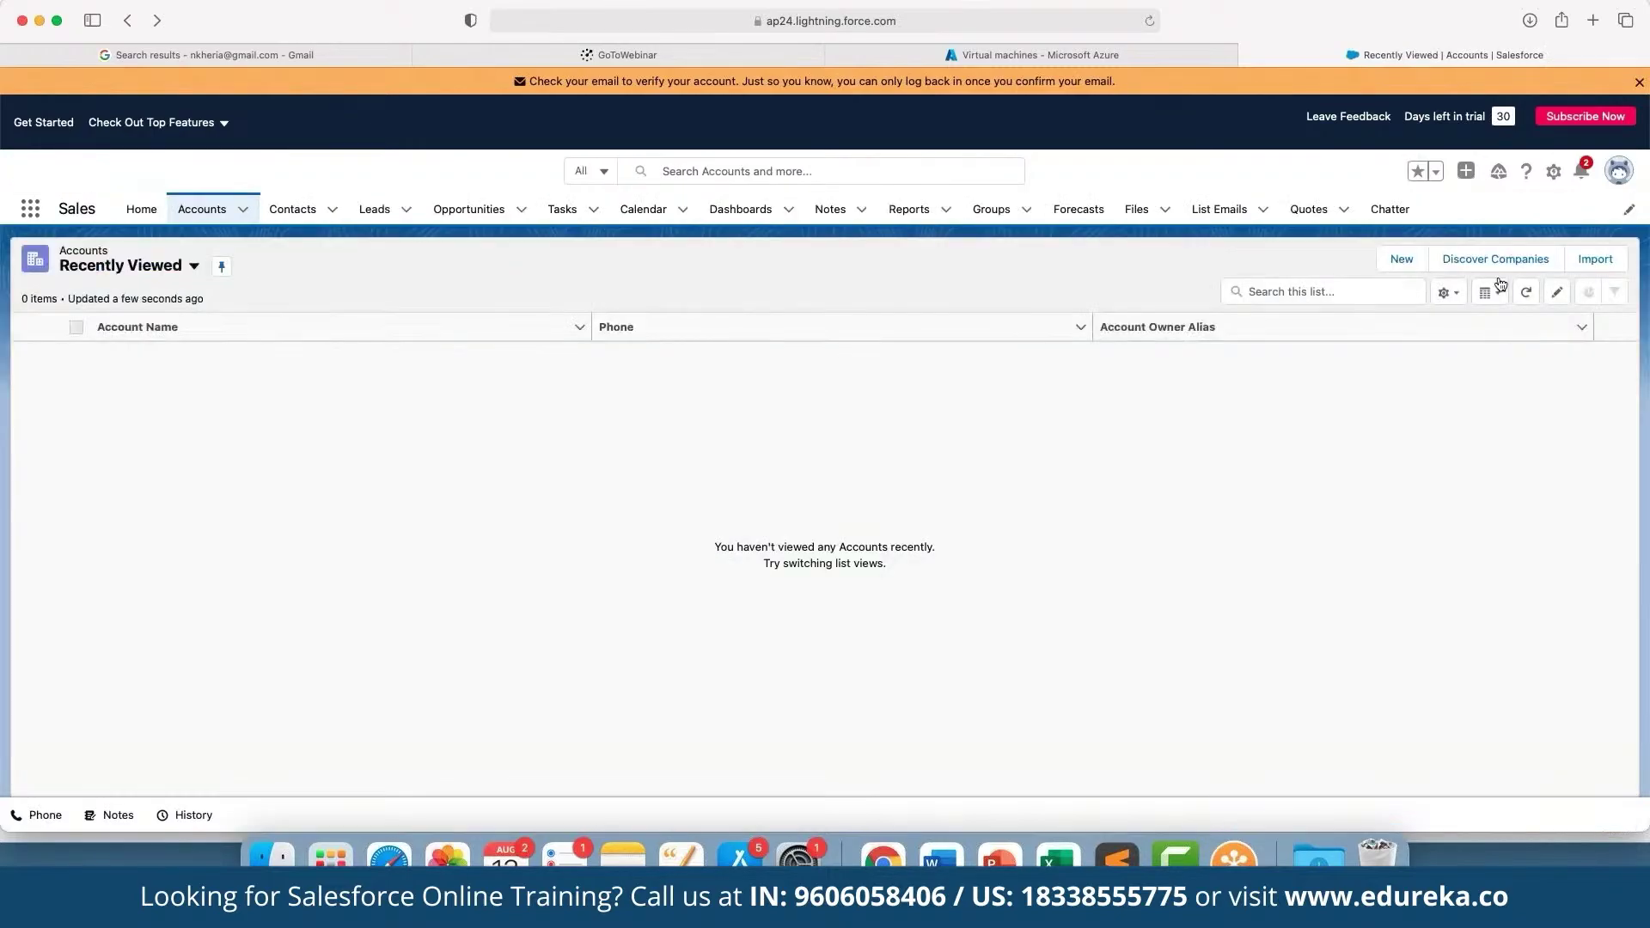
Step: Start a new account and fill in the account name, accepting the suggested match with its website
{"action": "left_click", "coordinate": [1399, 260]}
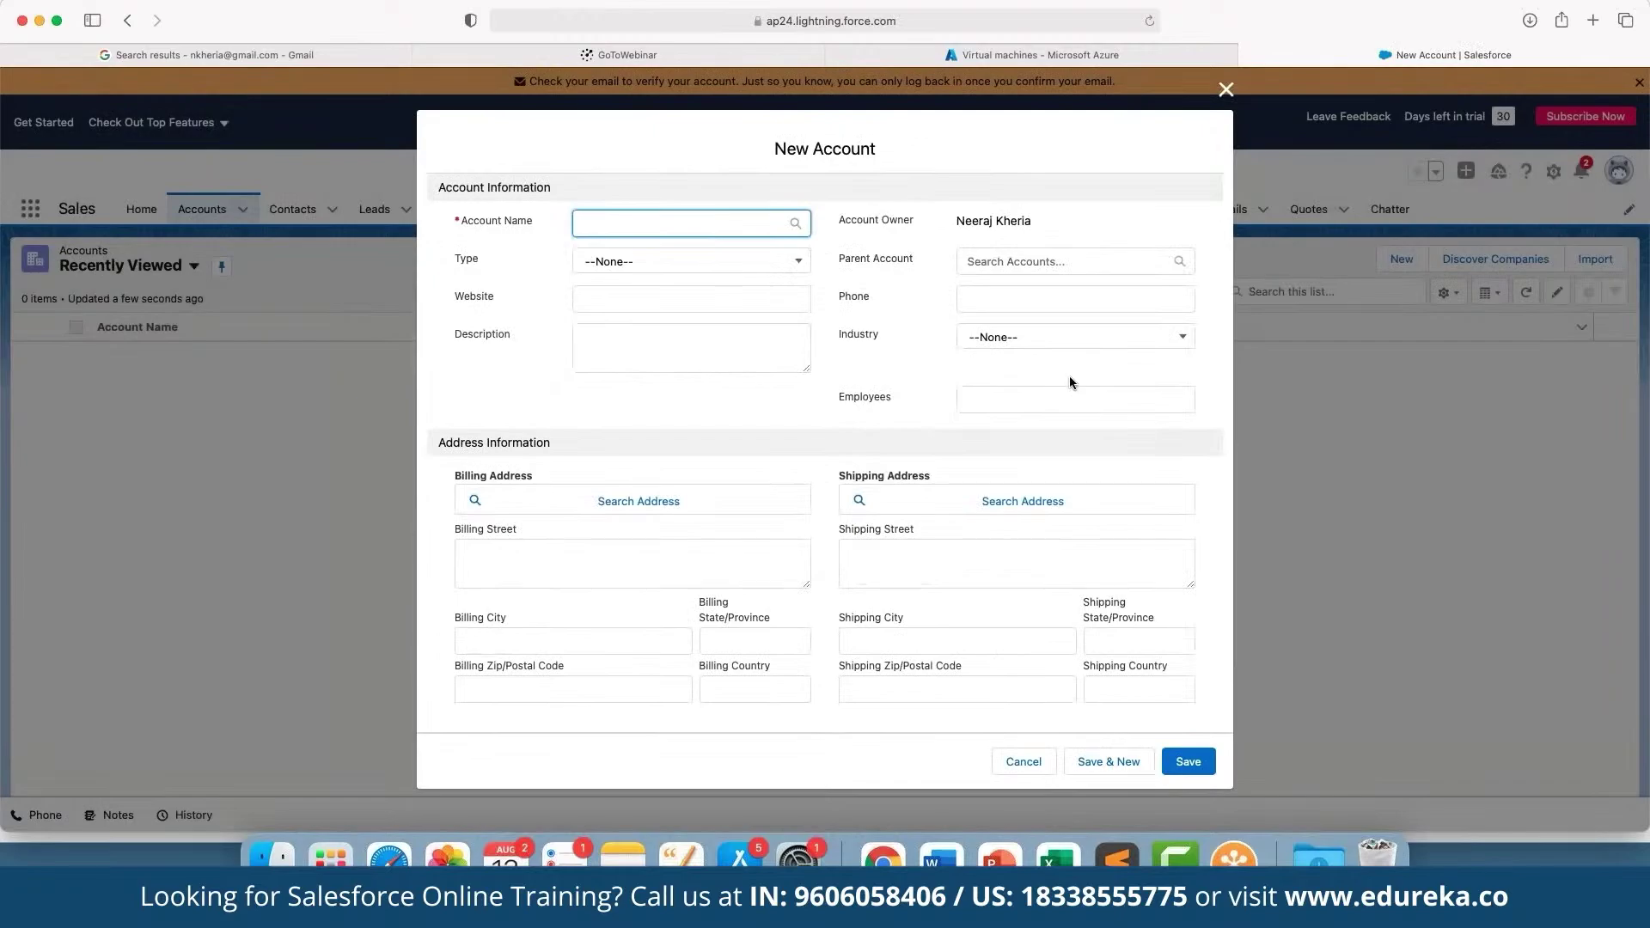
{"action": "type", "text": "John Doe"}
{"action": "key", "text": "Tab"}
{"action": "key", "text": "Tab"}
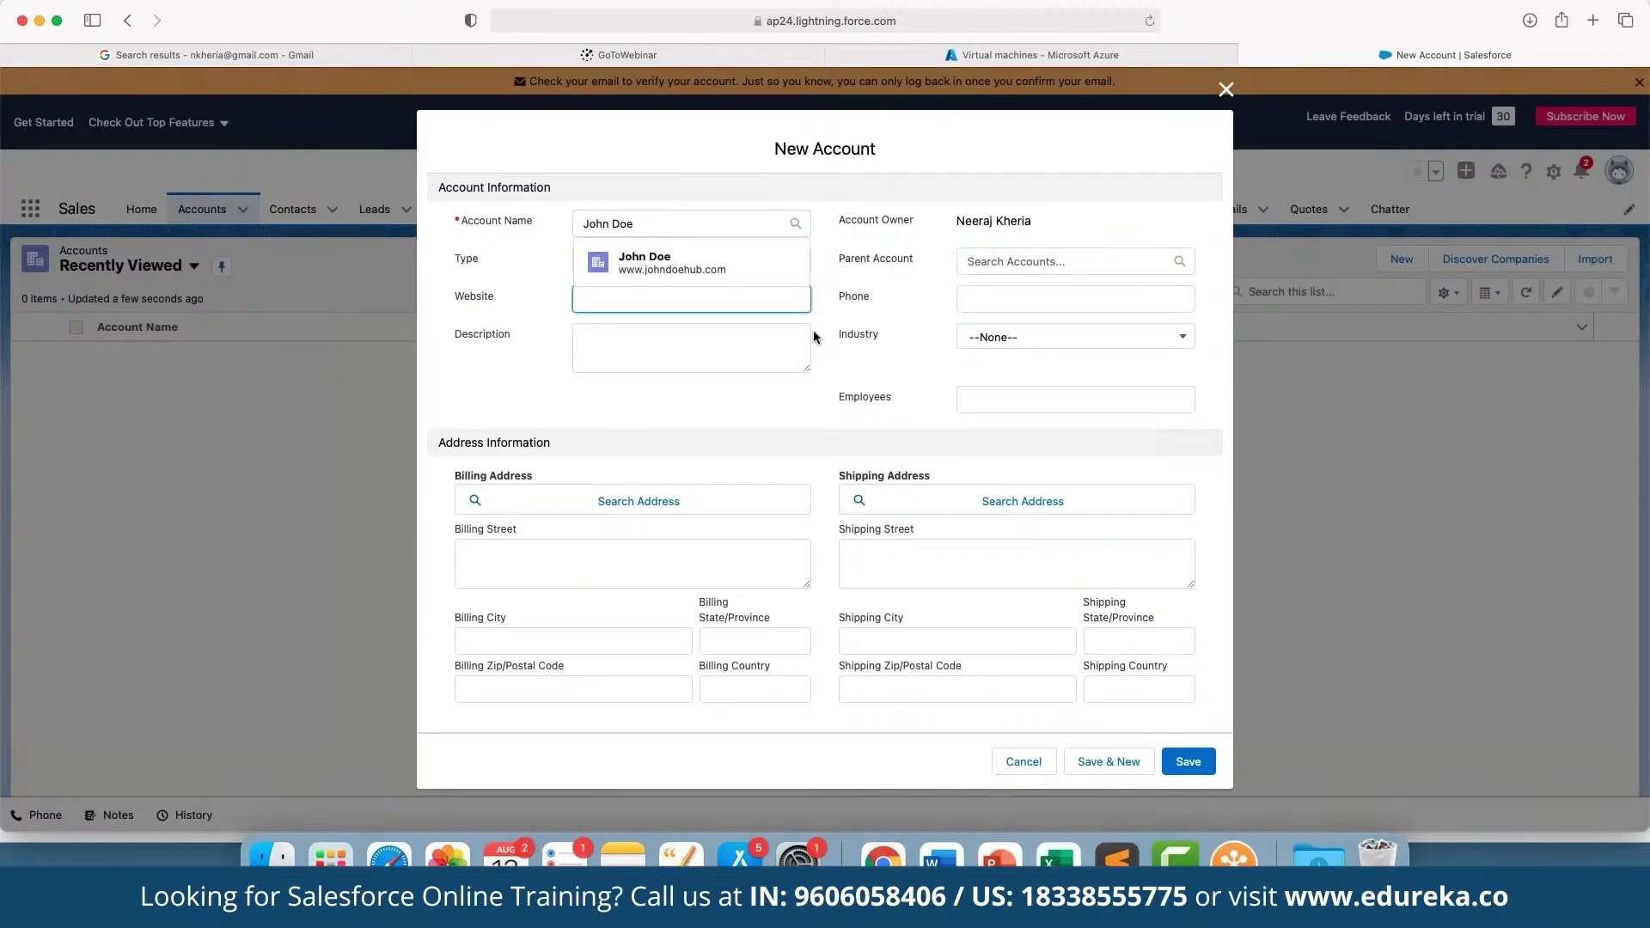
{"action": "left_click", "coordinate": [679, 269]}
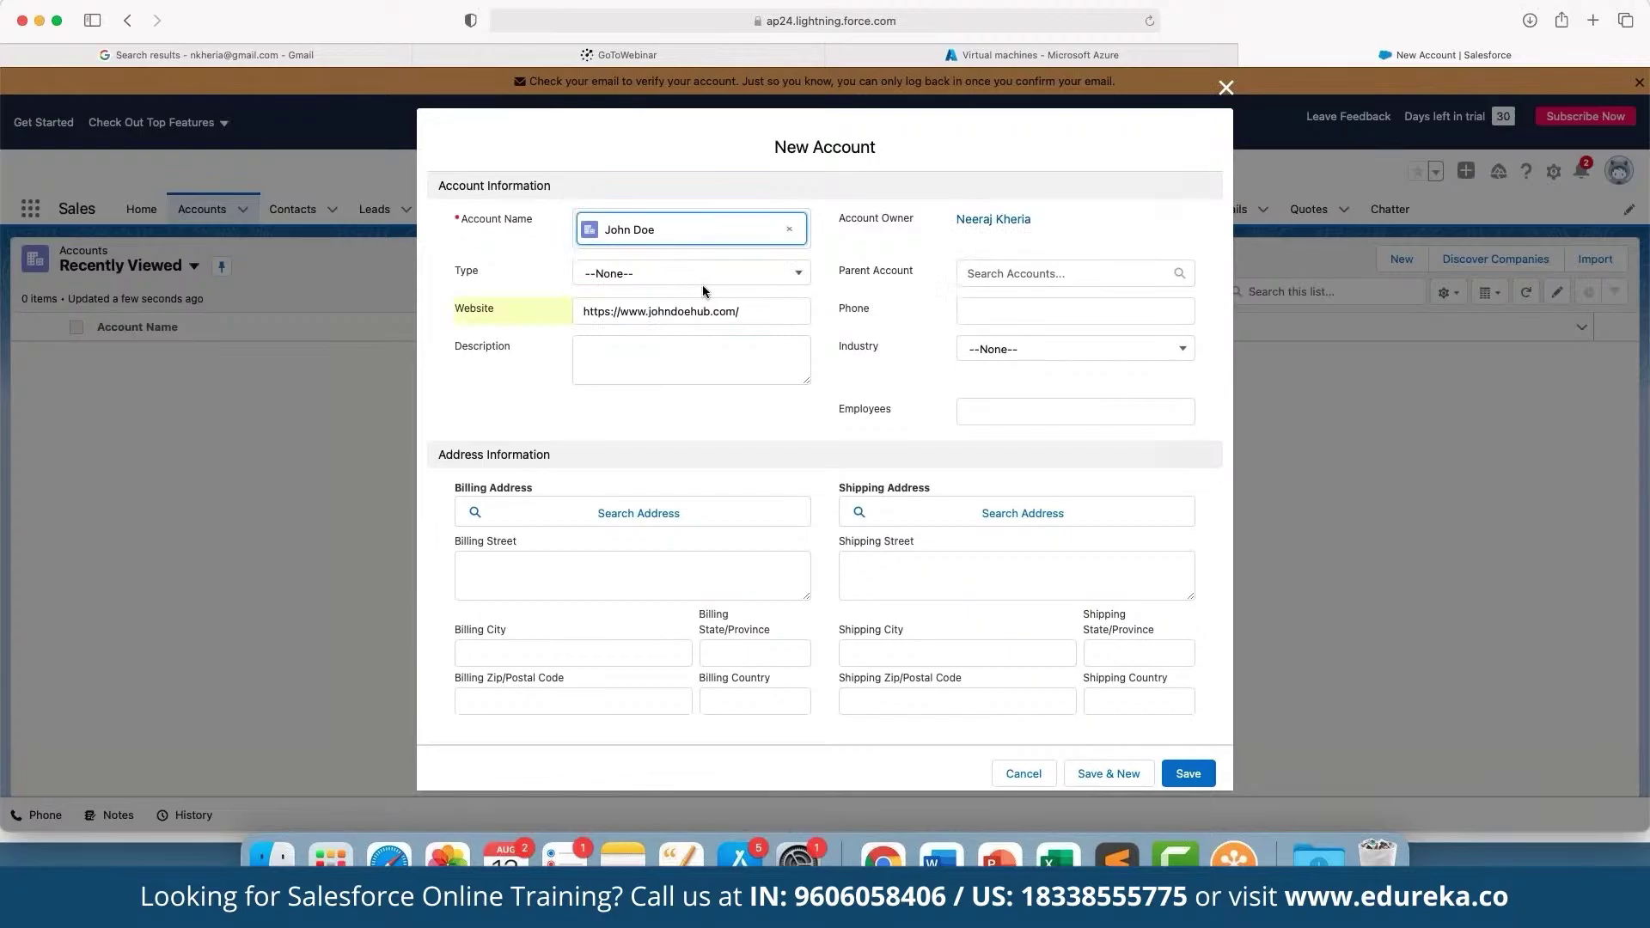
Step: Set the new account's type to Customer and its industry to Energy, and save the account
{"action": "left_click", "coordinate": [702, 274]}
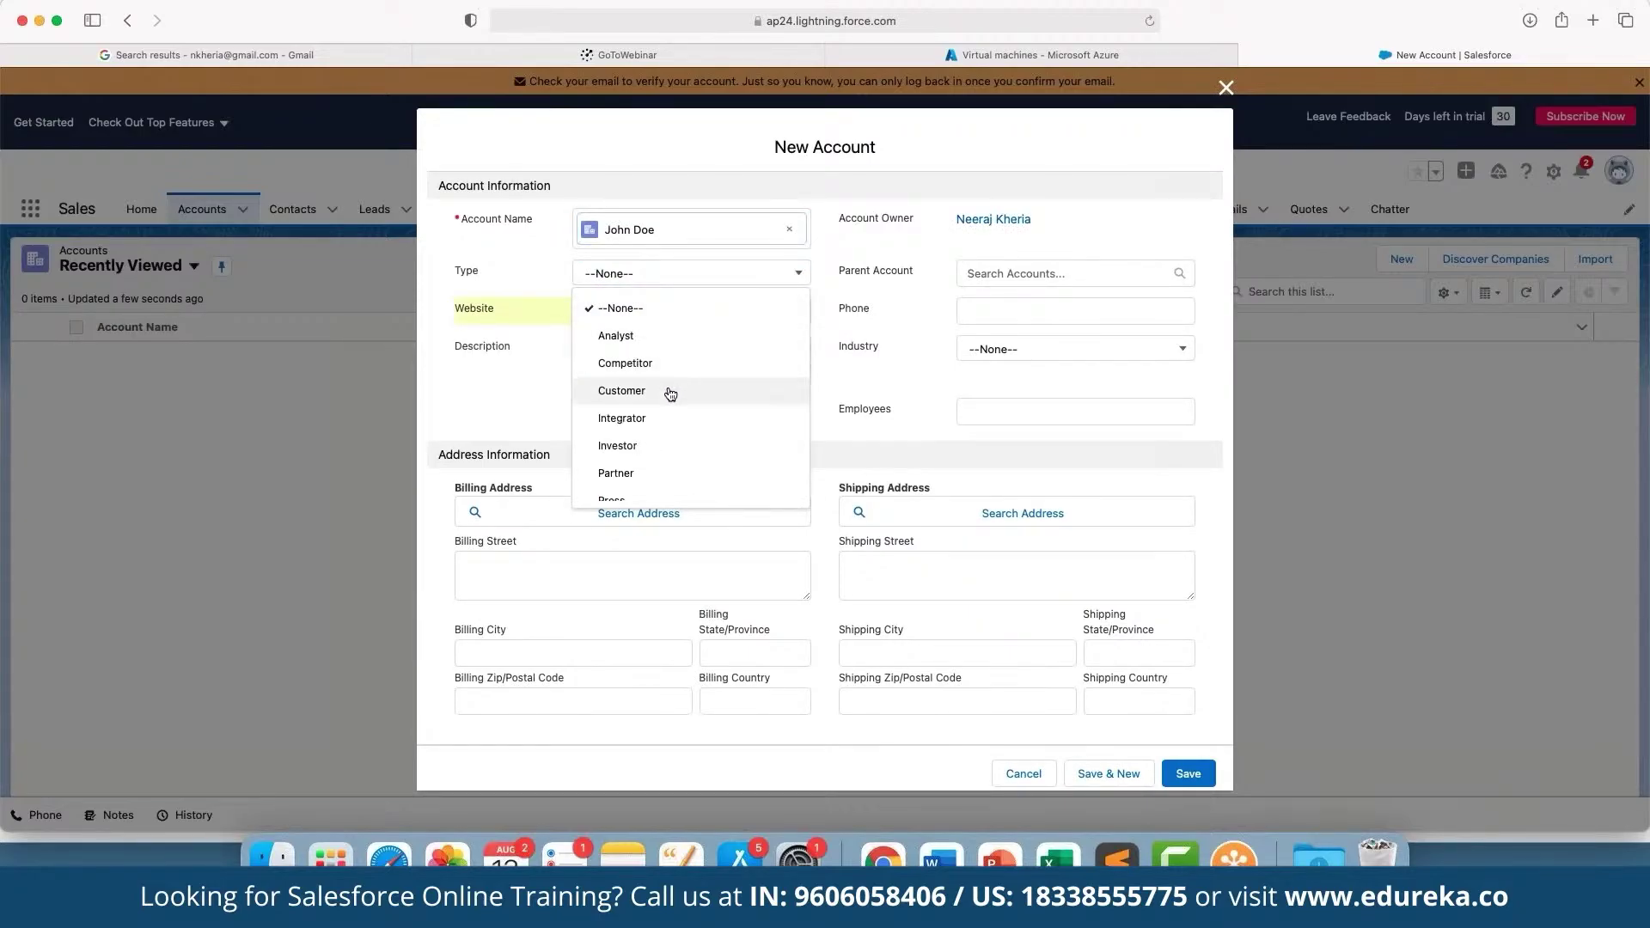
{"action": "left_click", "coordinate": [669, 390]}
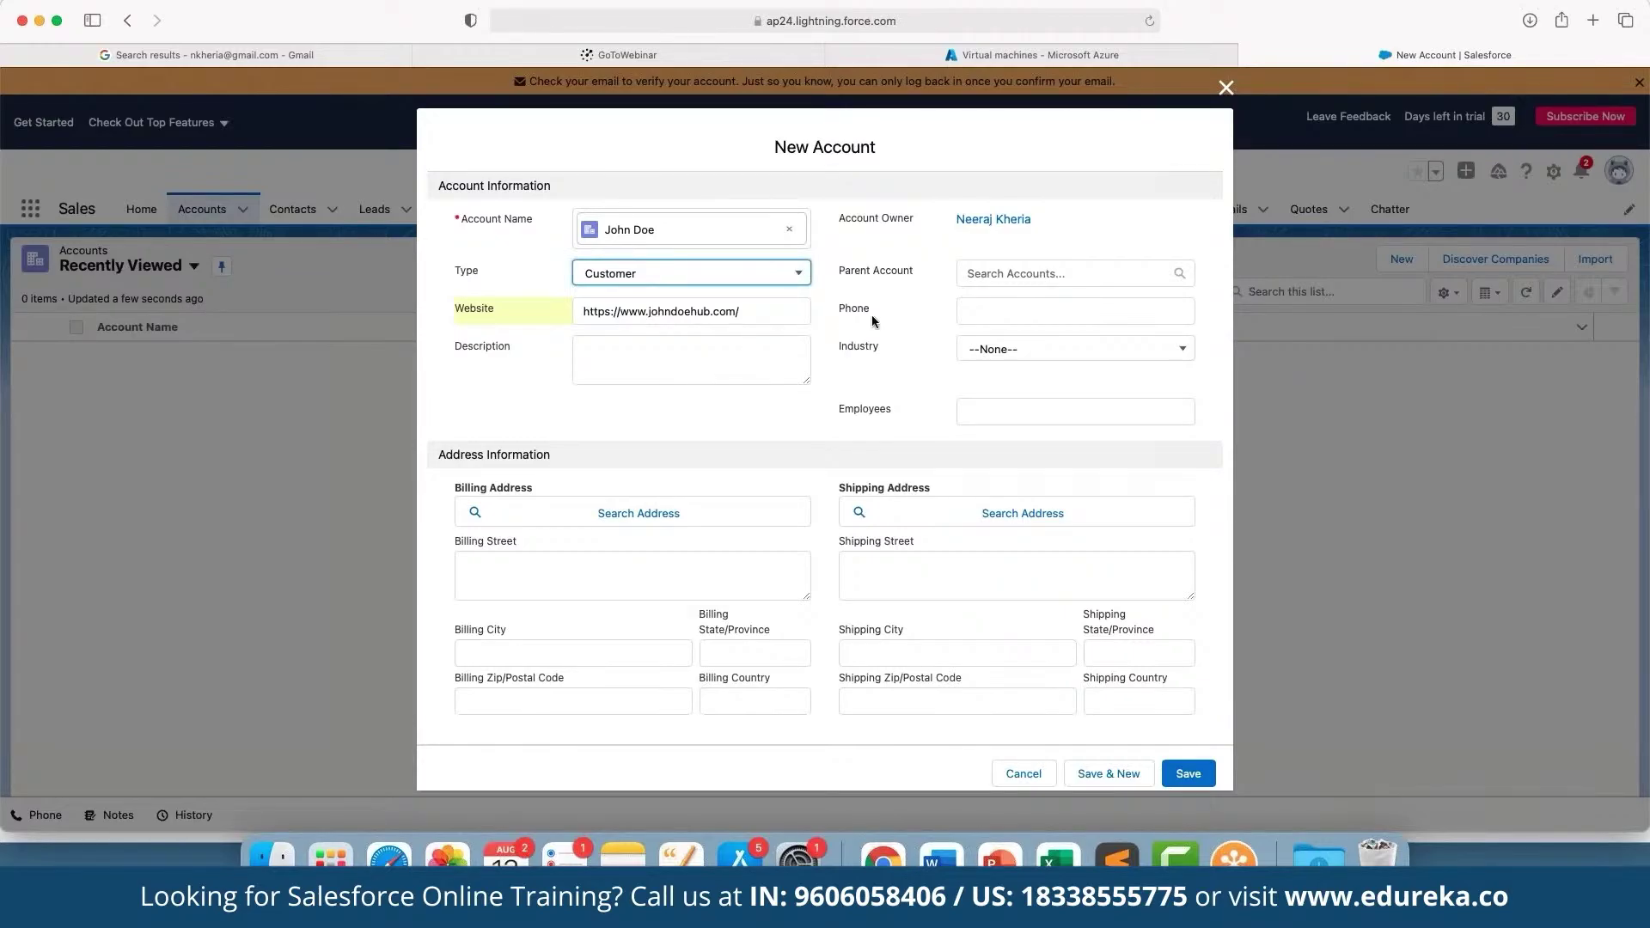
{"action": "left_click", "coordinate": [1029, 356]}
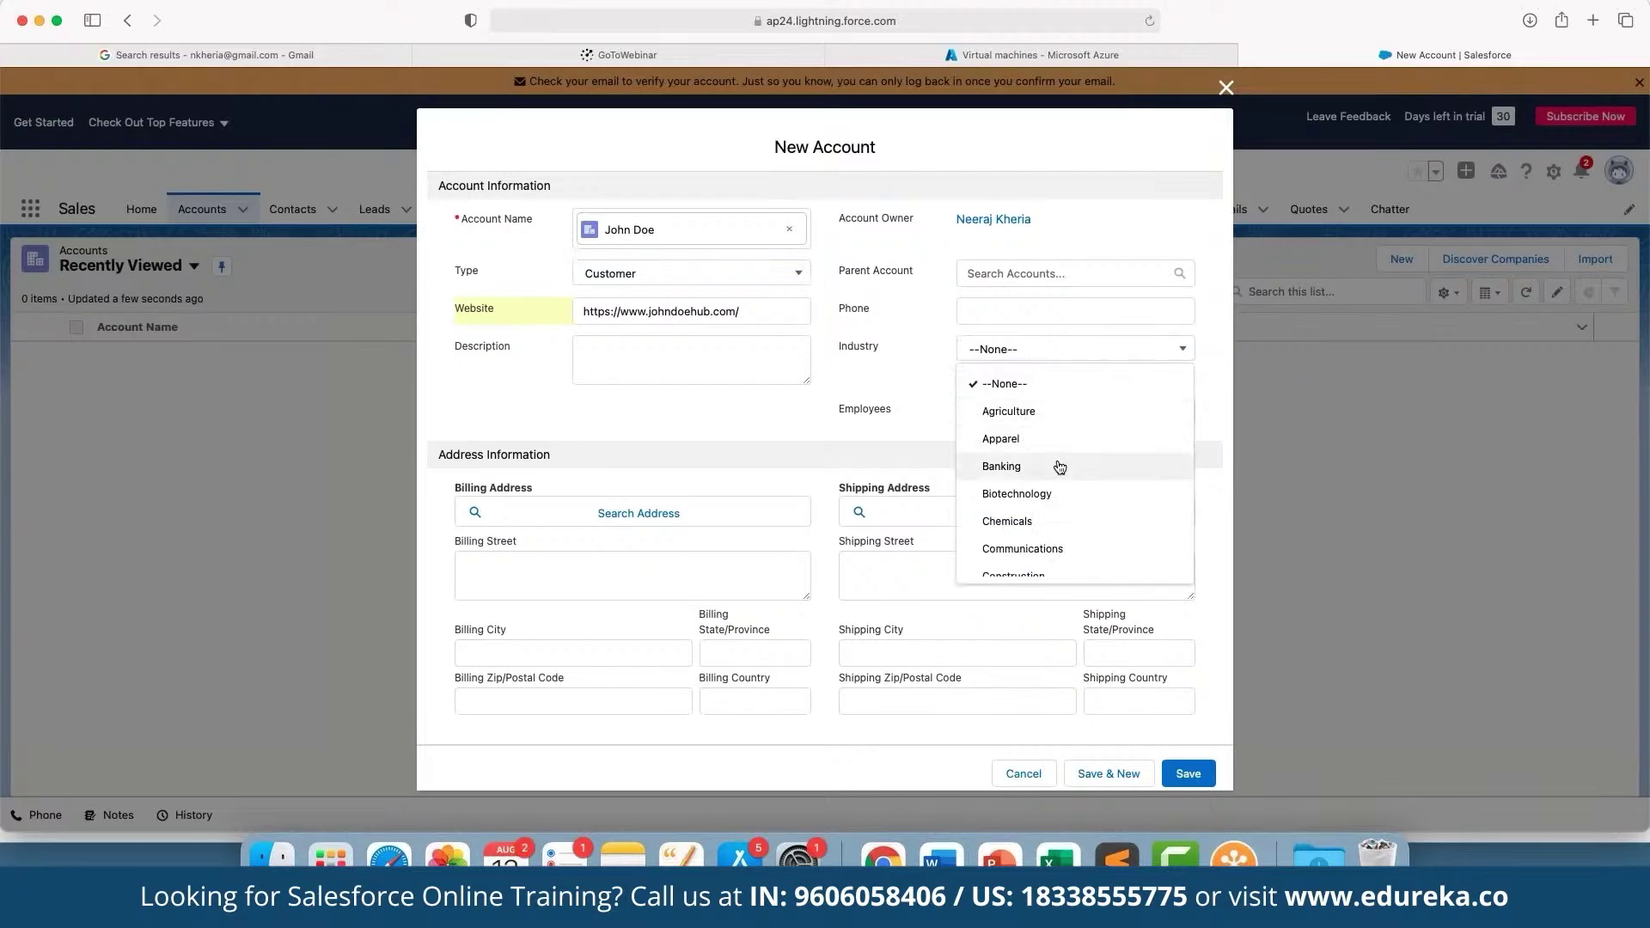
{"action": "scroll", "coordinate": [1049, 540], "scroll_direction": "down", "scroll_amount": 5}
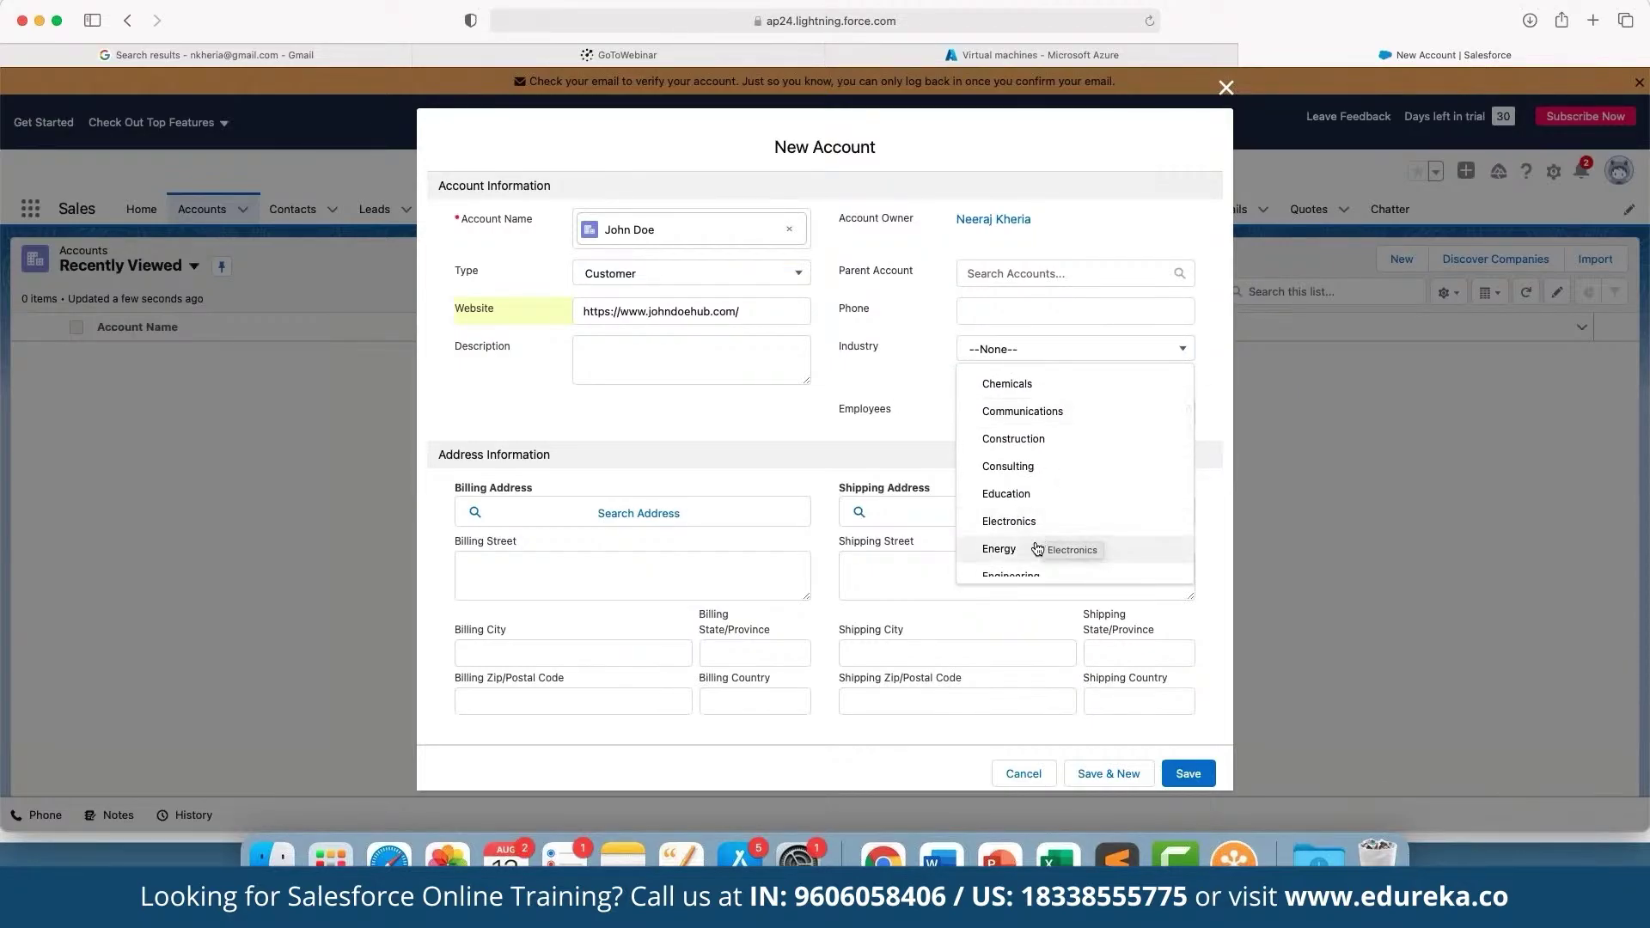
{"action": "left_click", "coordinate": [1045, 549]}
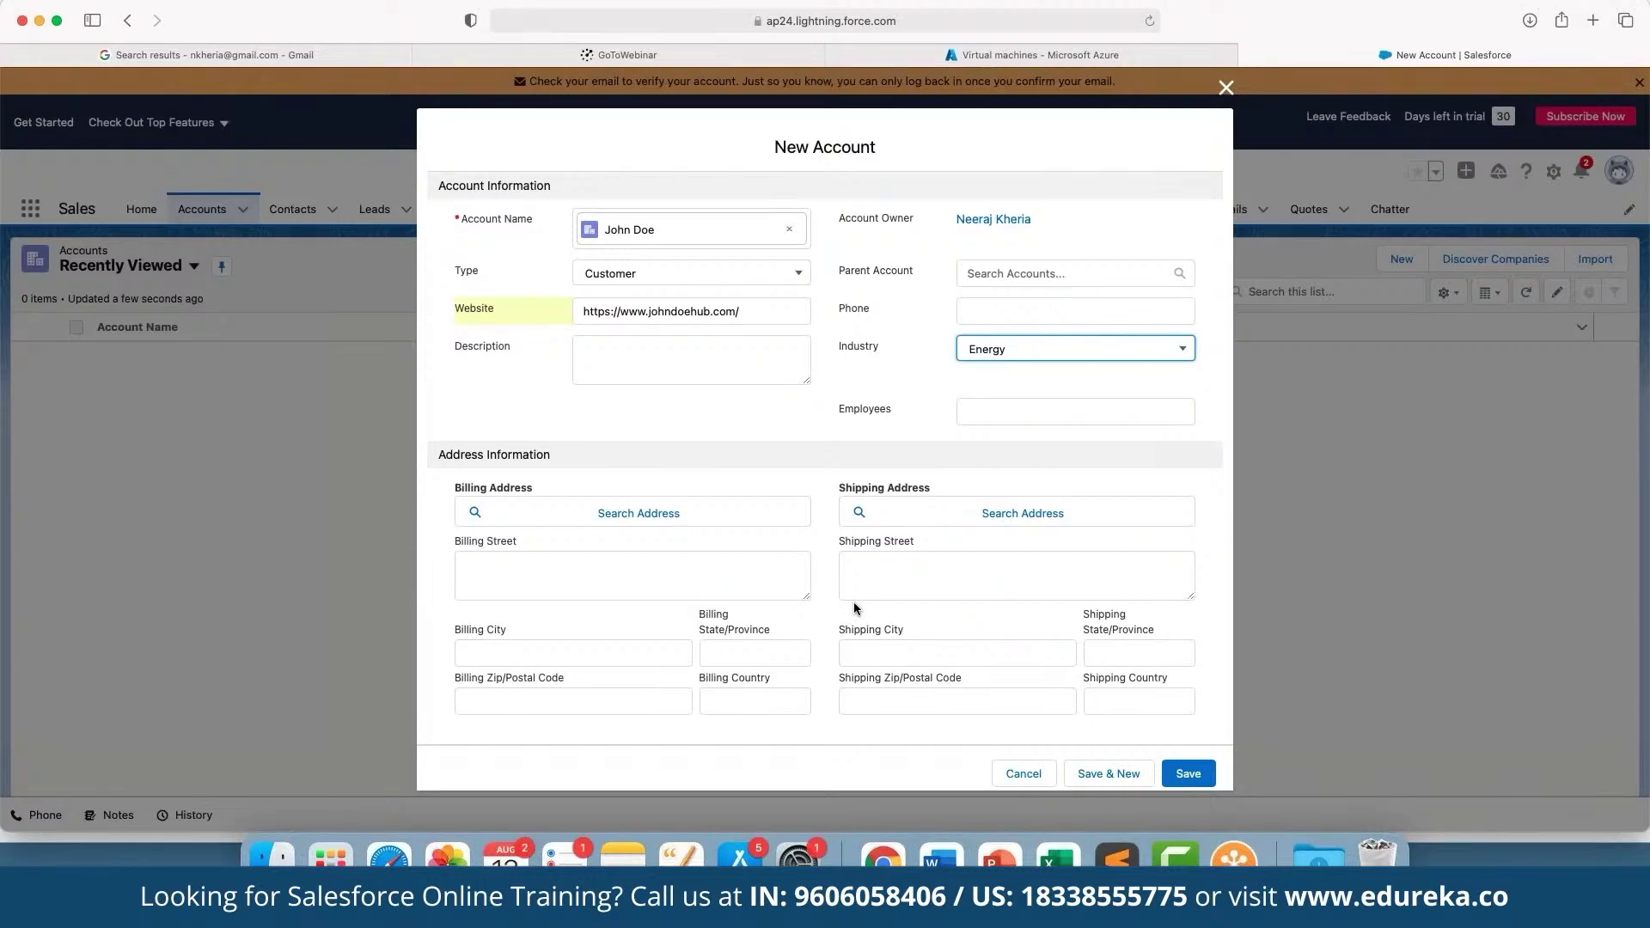
{"action": "left_click", "coordinate": [1189, 774]}
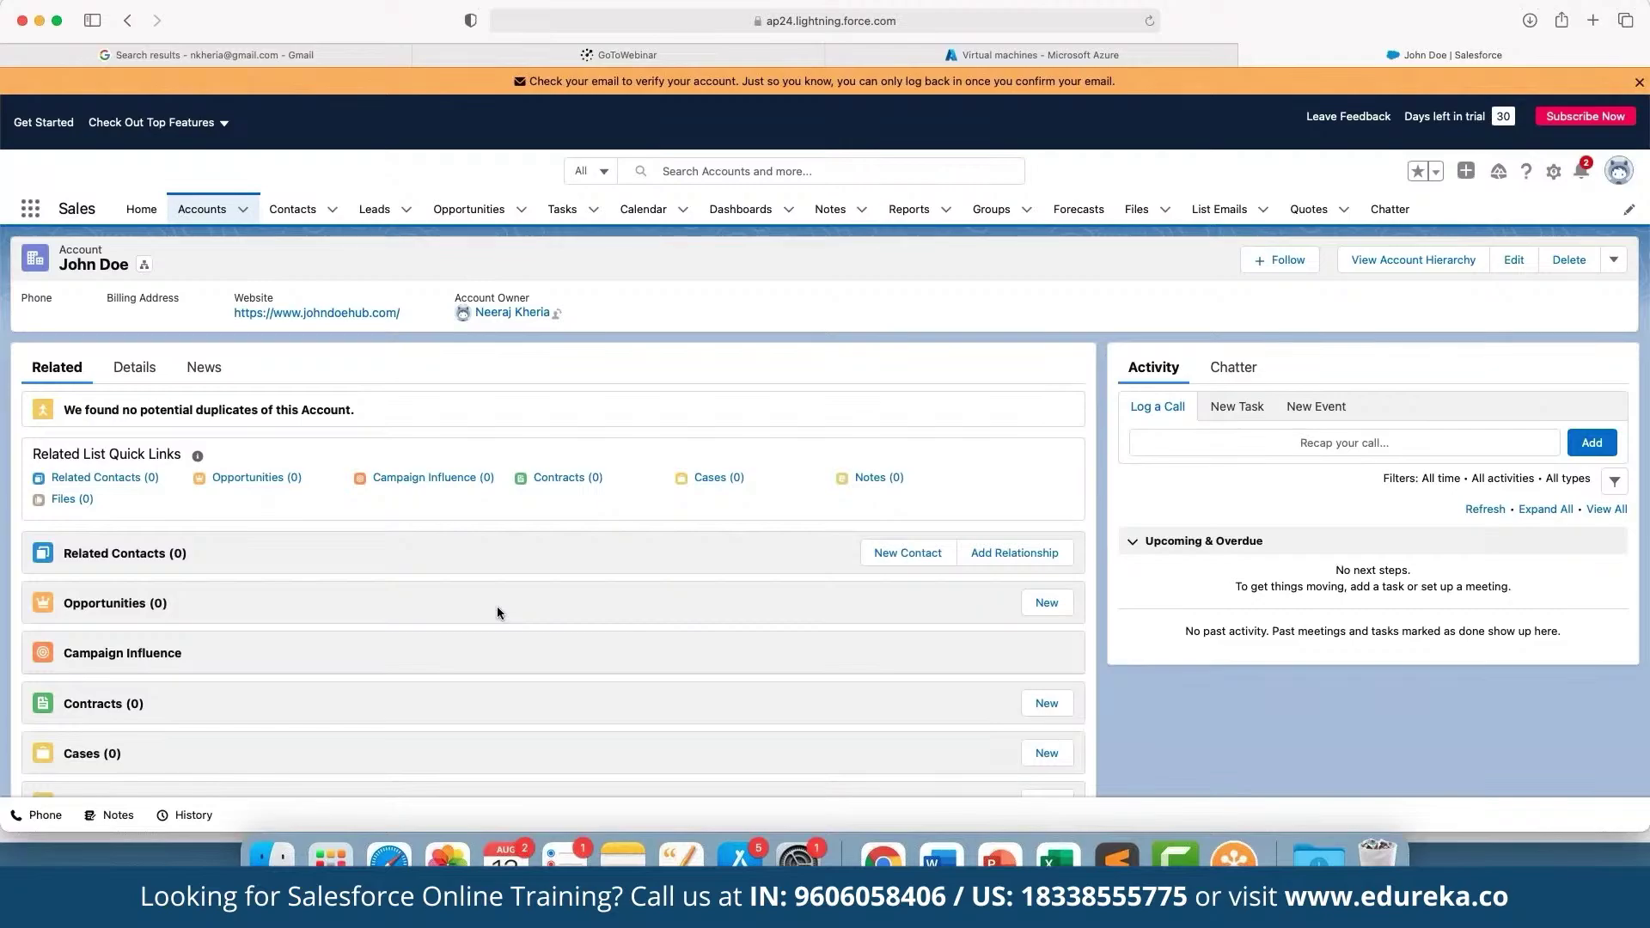
Step: Start a new opportunity for the account and name it "Upsell of new Service"
{"action": "scroll", "coordinate": [497, 612], "scroll_direction": "down", "scroll_amount": 2}
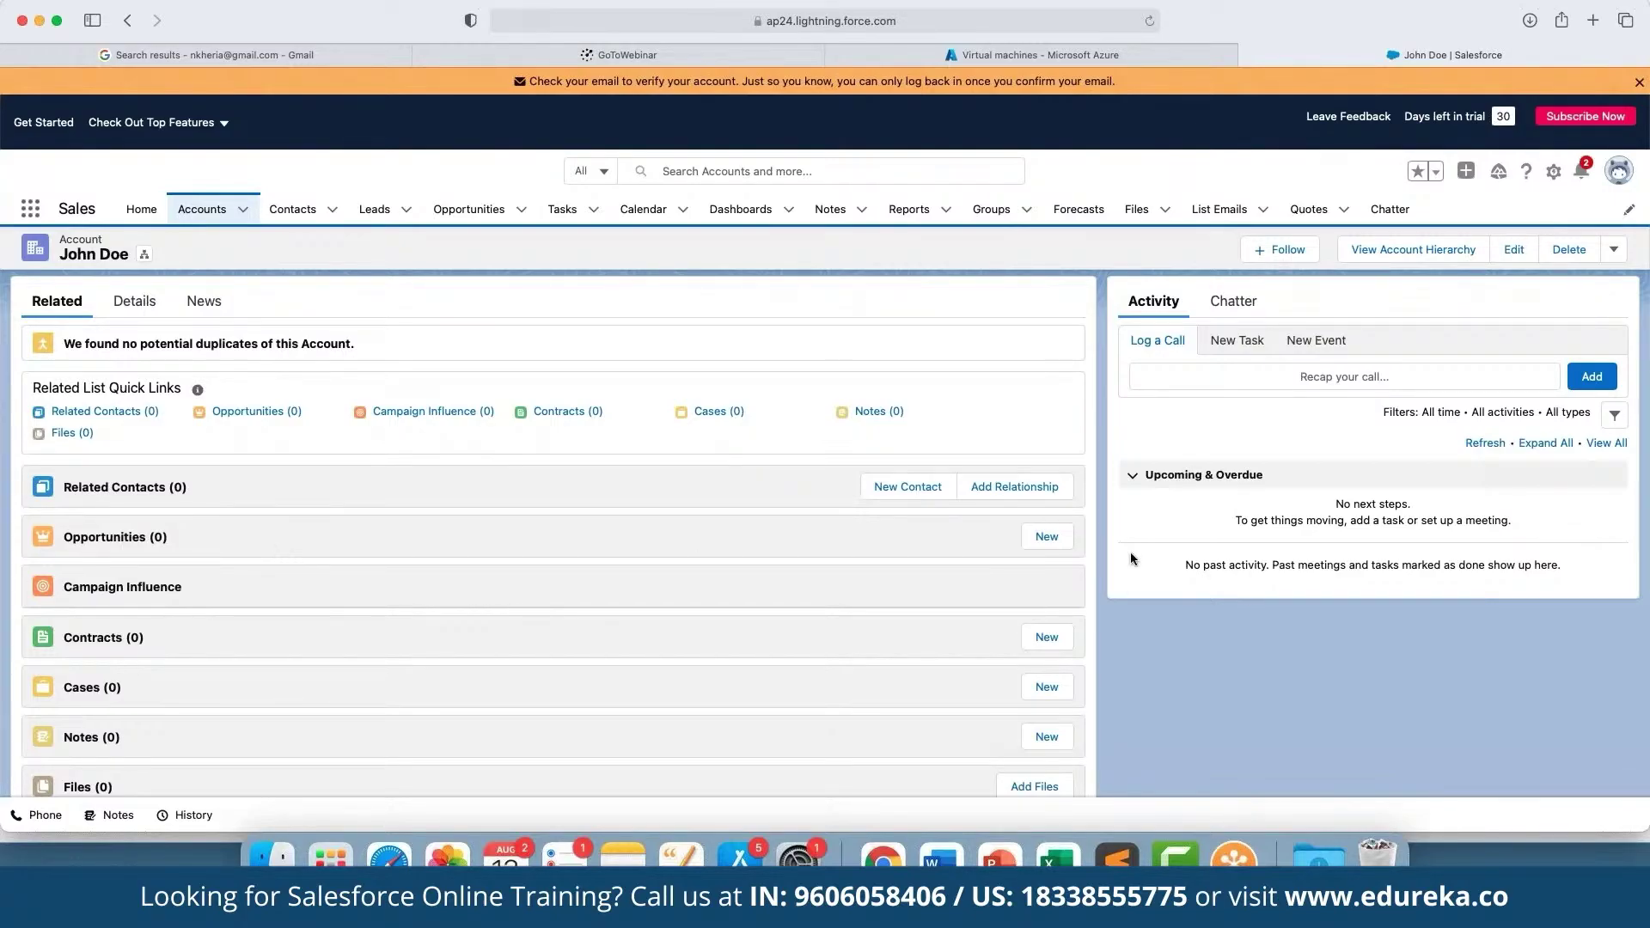
{"action": "left_click", "coordinate": [1040, 537]}
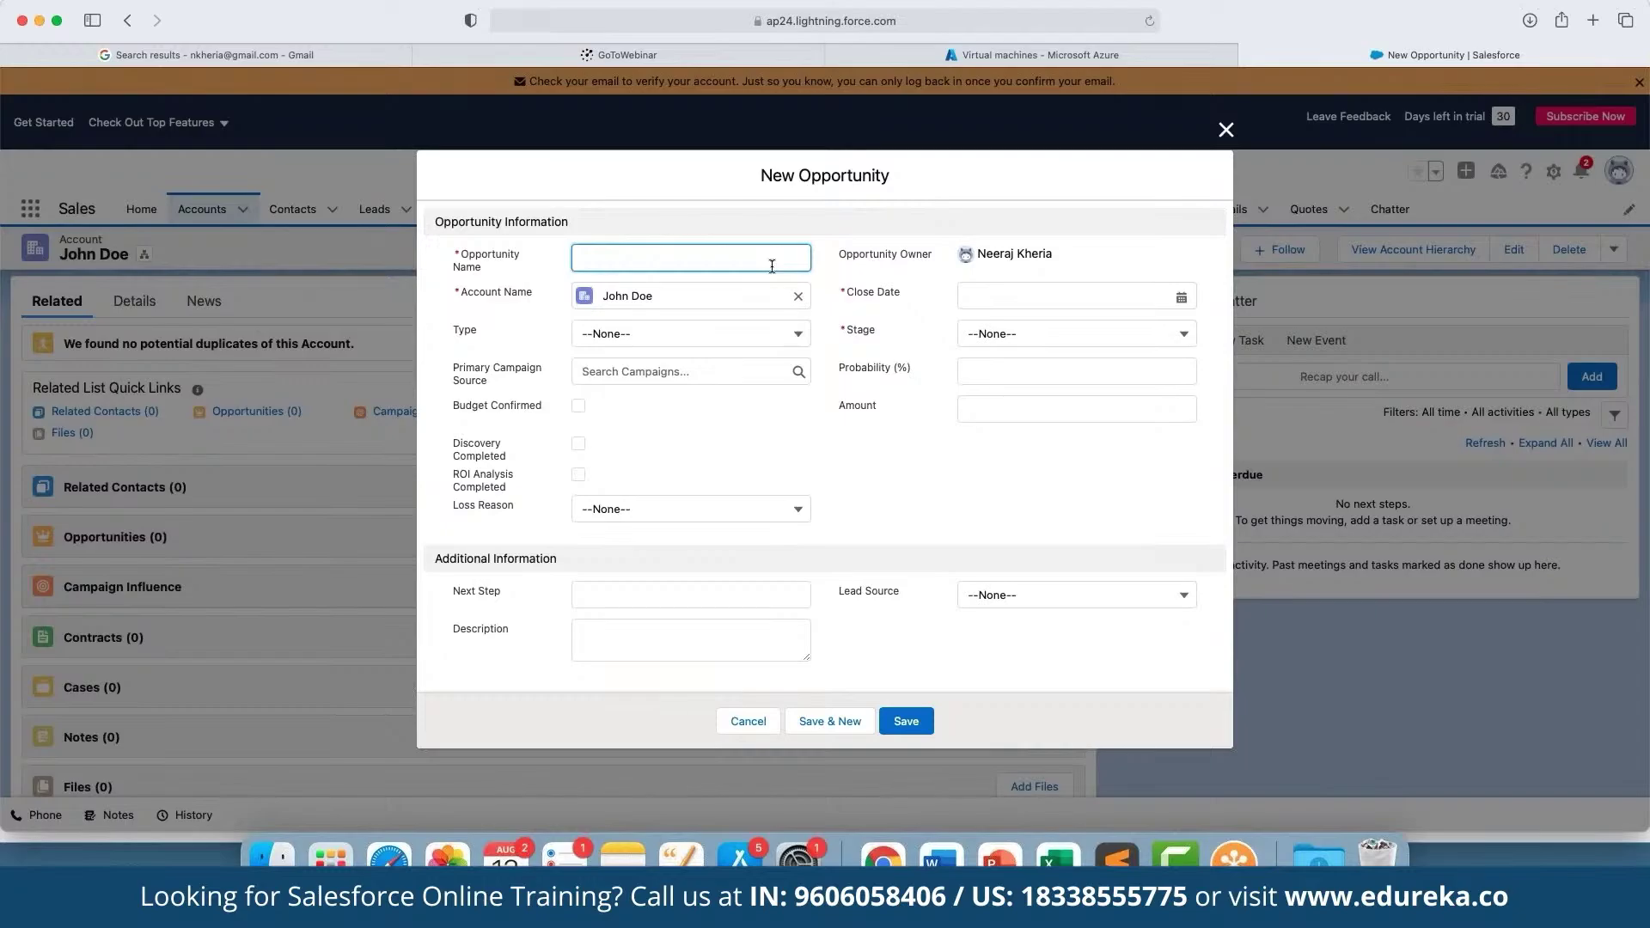
{"action": "type", "text": "Upsell of new Service"}
{"action": "key", "text": "Tab"}
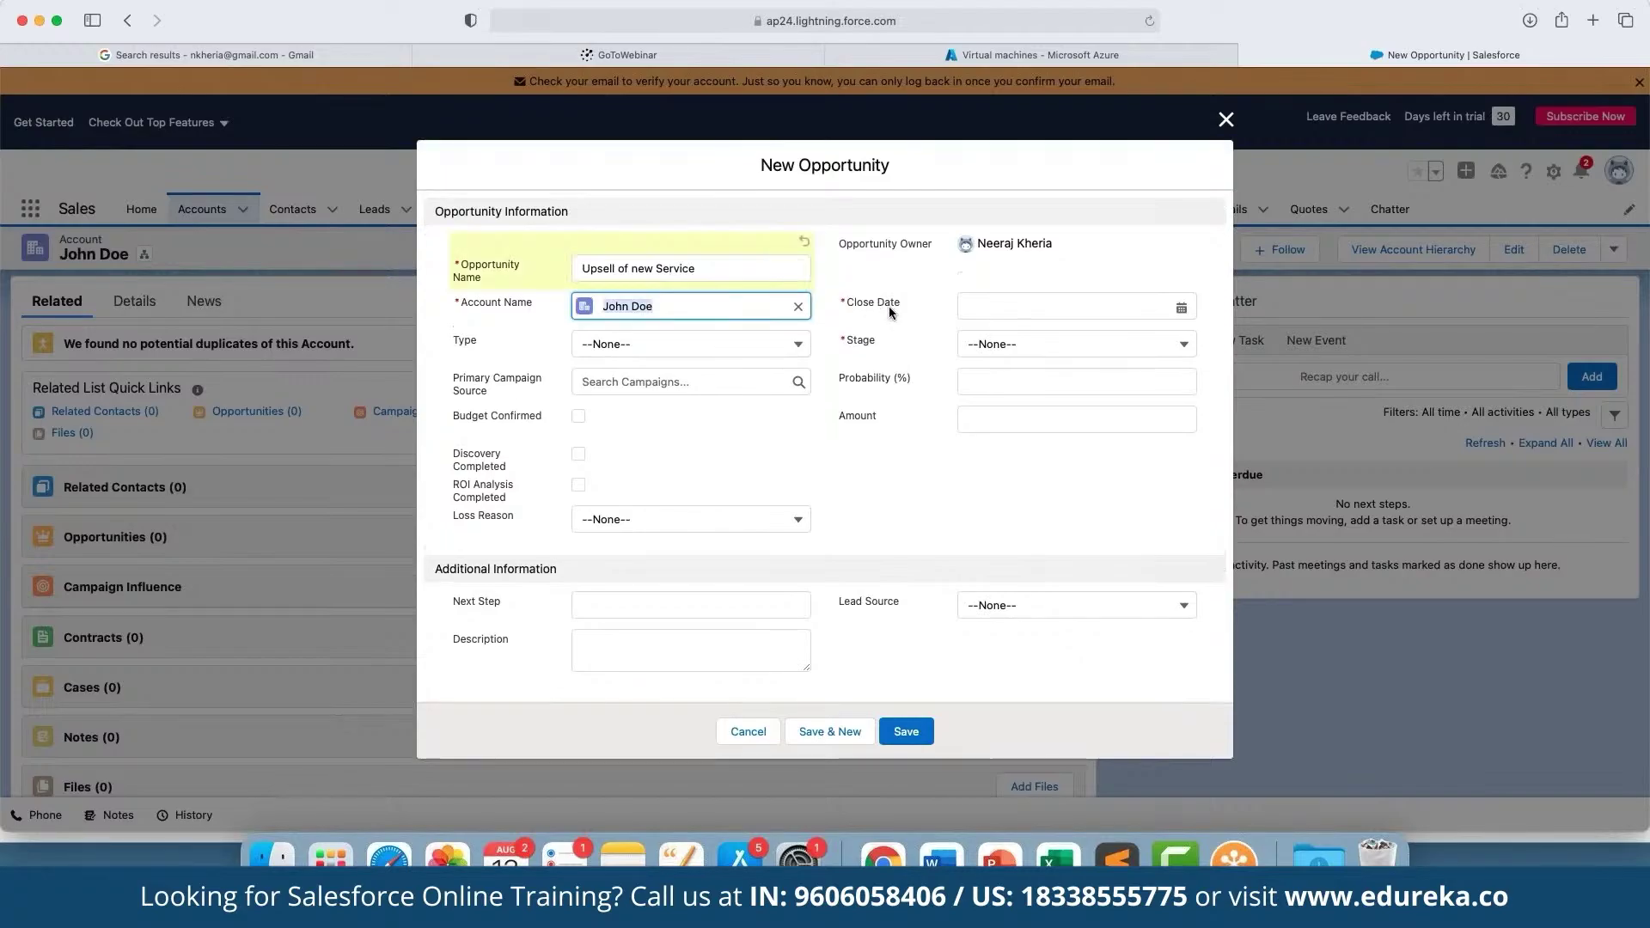
{"action": "left_click", "coordinate": [941, 288]}
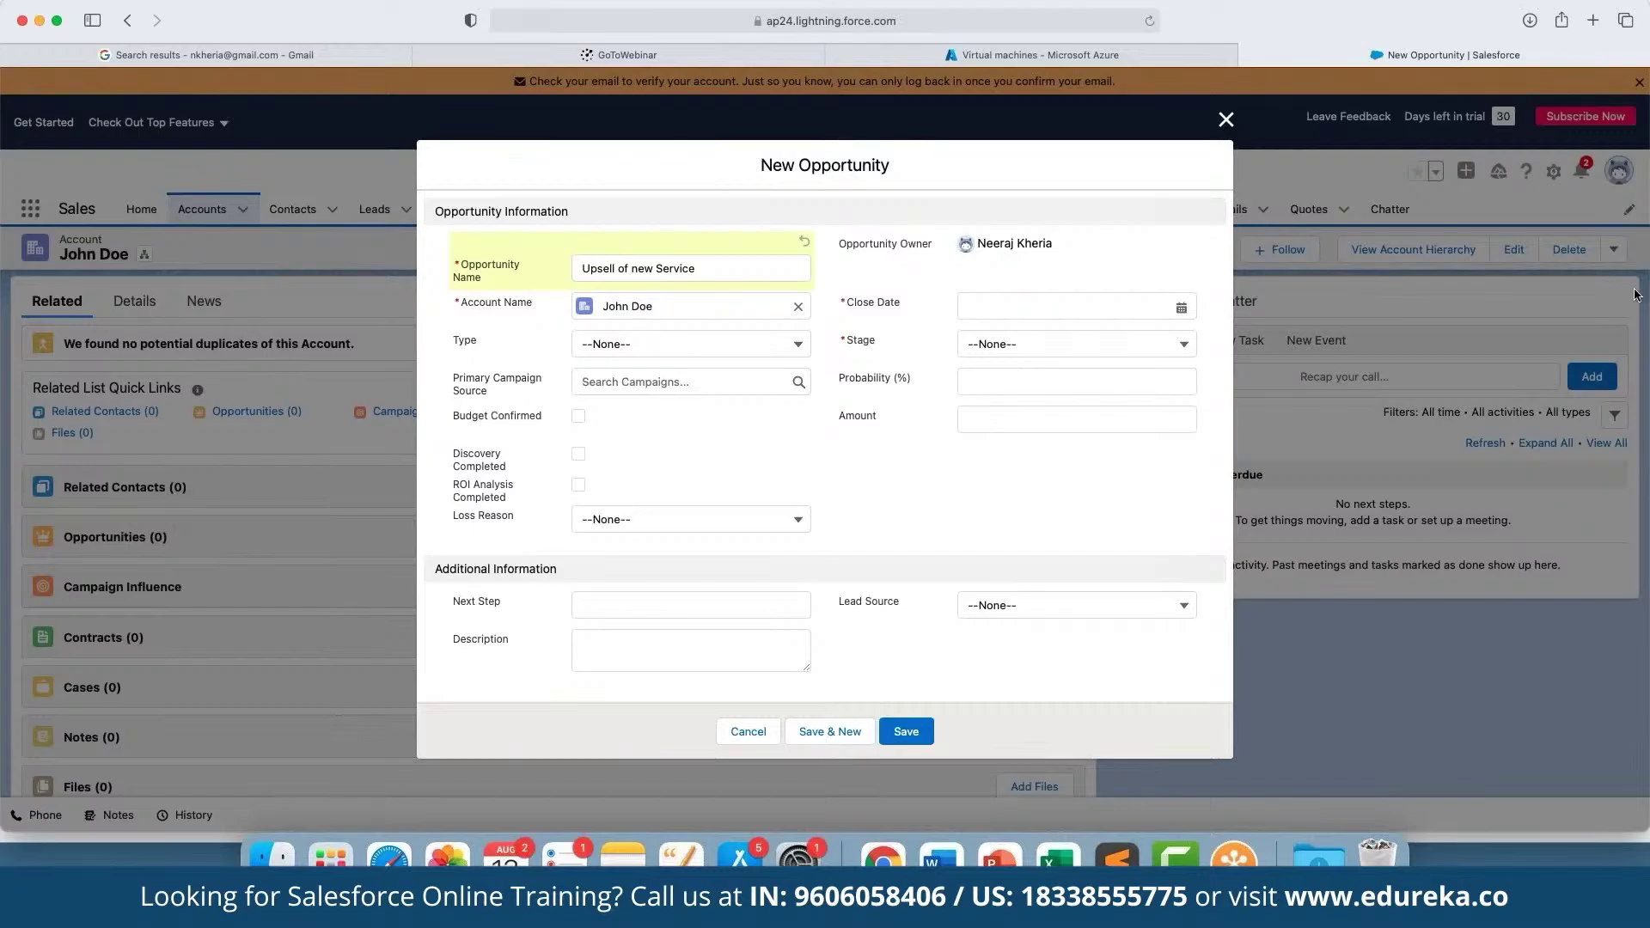
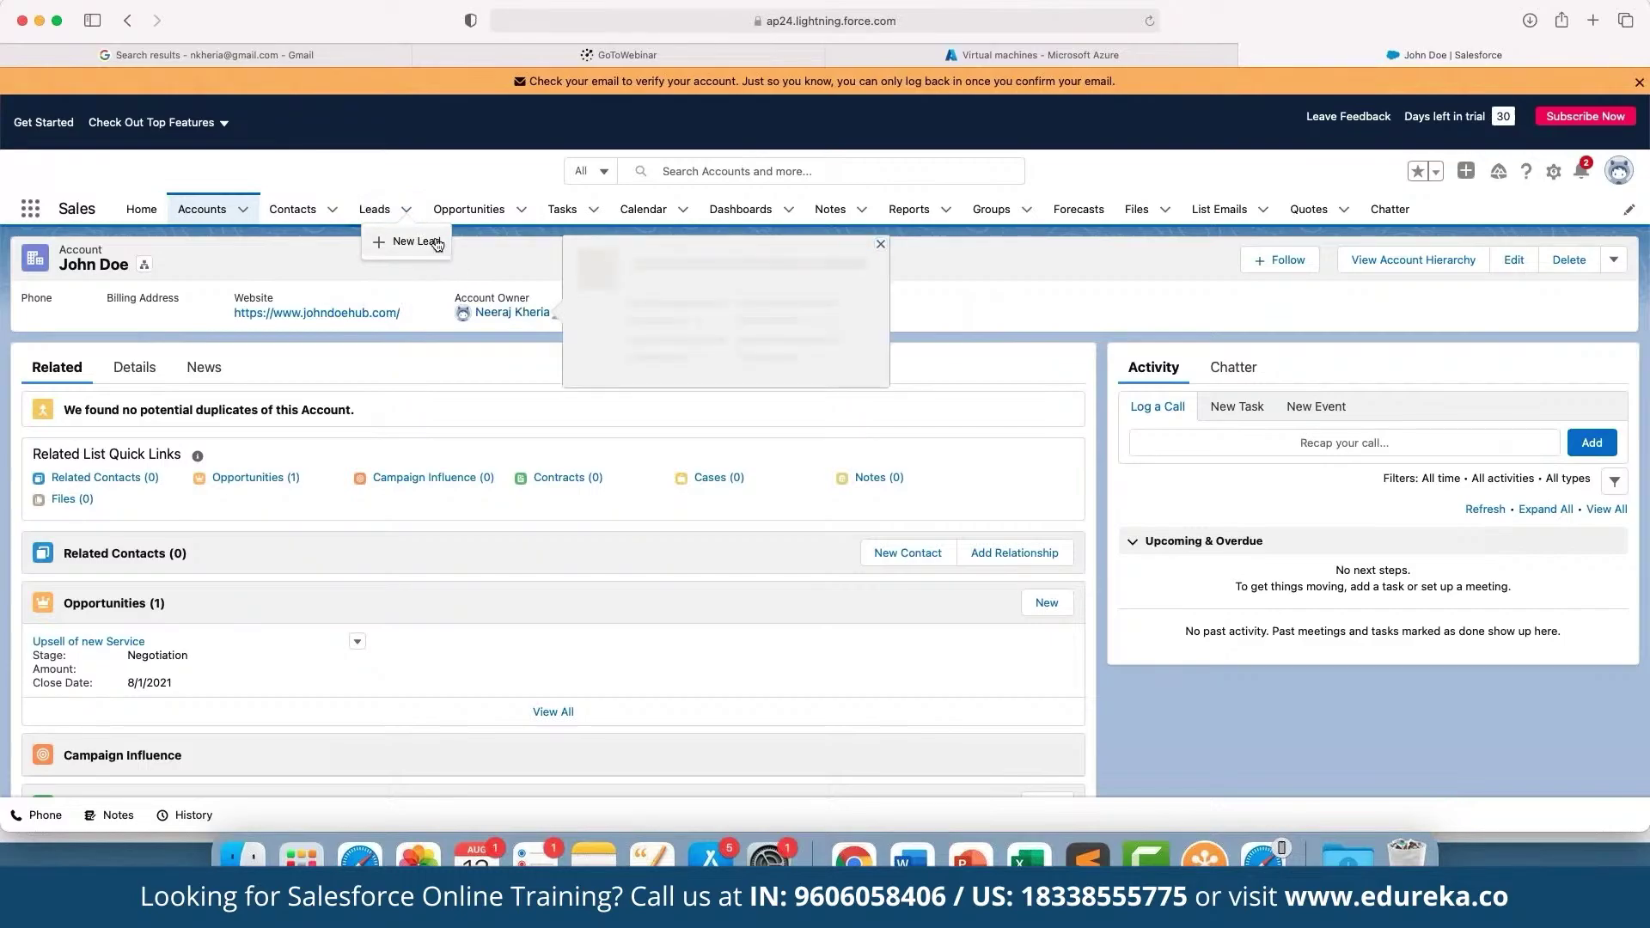
Step: Start a new lead, dismiss the location request, and set the lead status to Qualified
{"action": "left_click", "coordinate": [406, 241]}
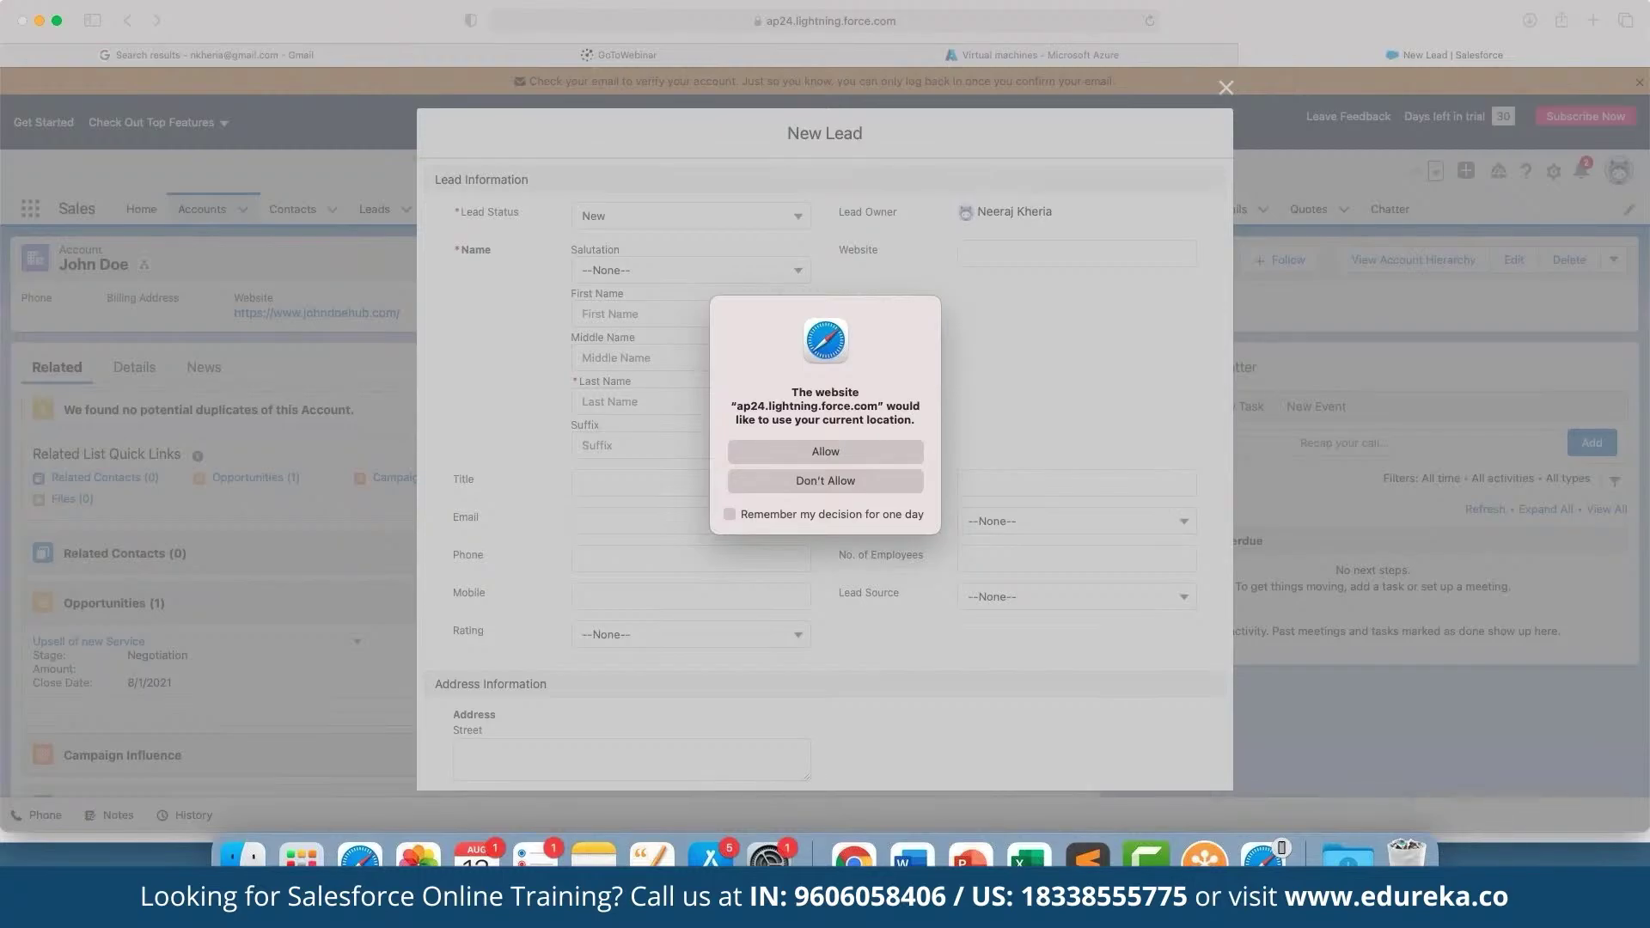
{"action": "key", "text": "Escape"}
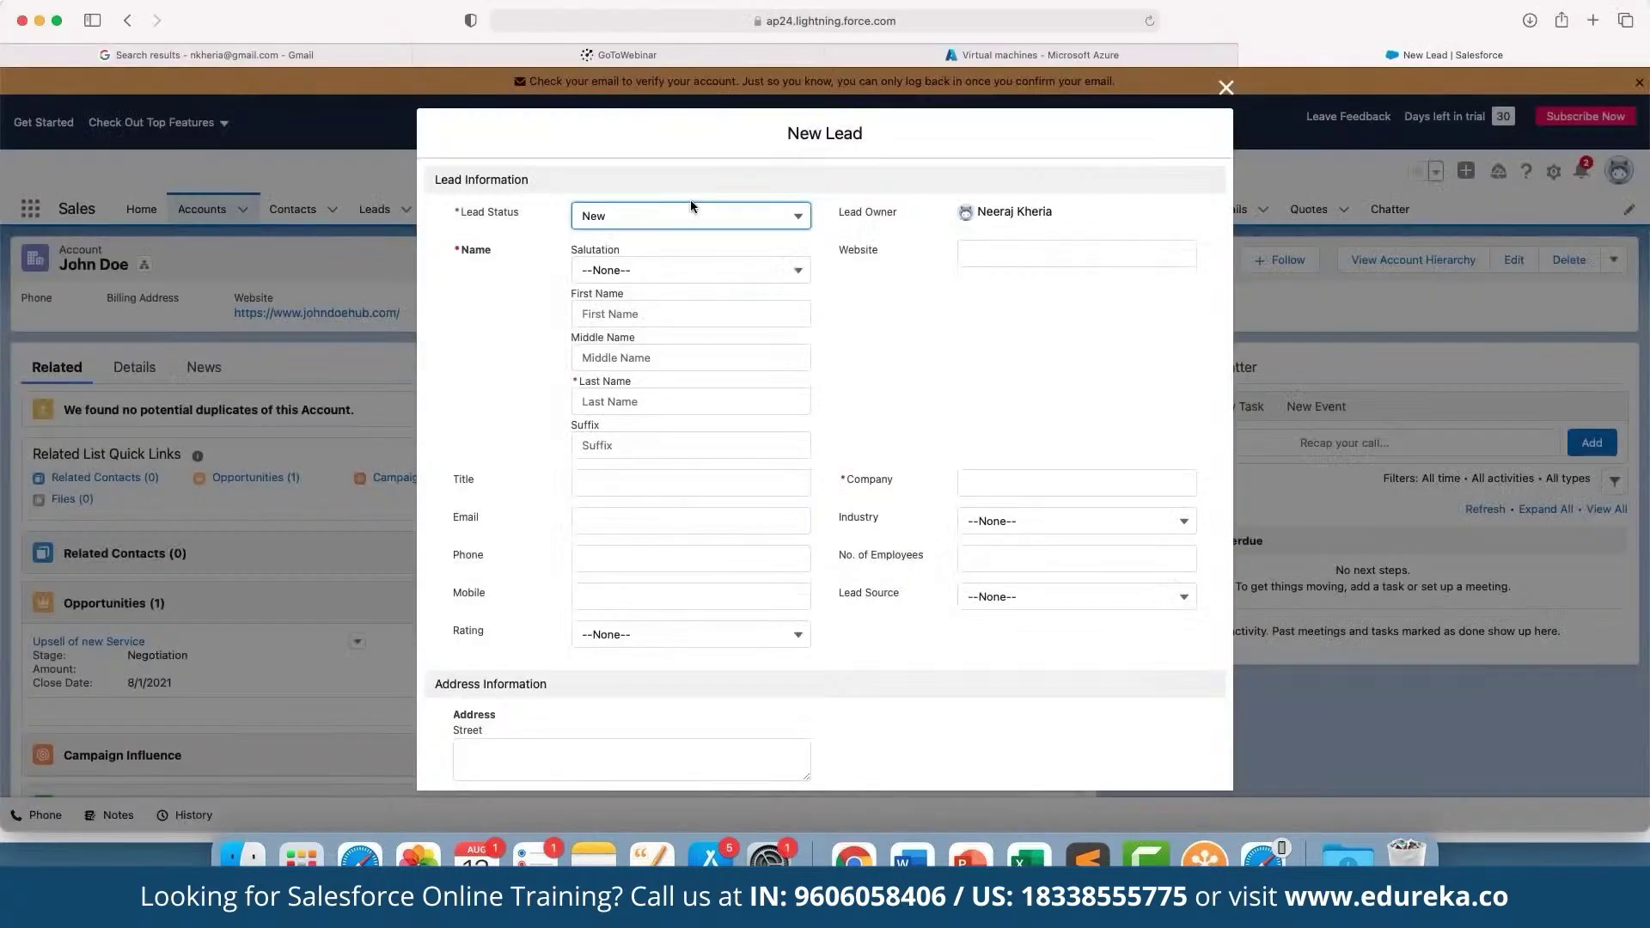
{"action": "left_click", "coordinate": [689, 211]}
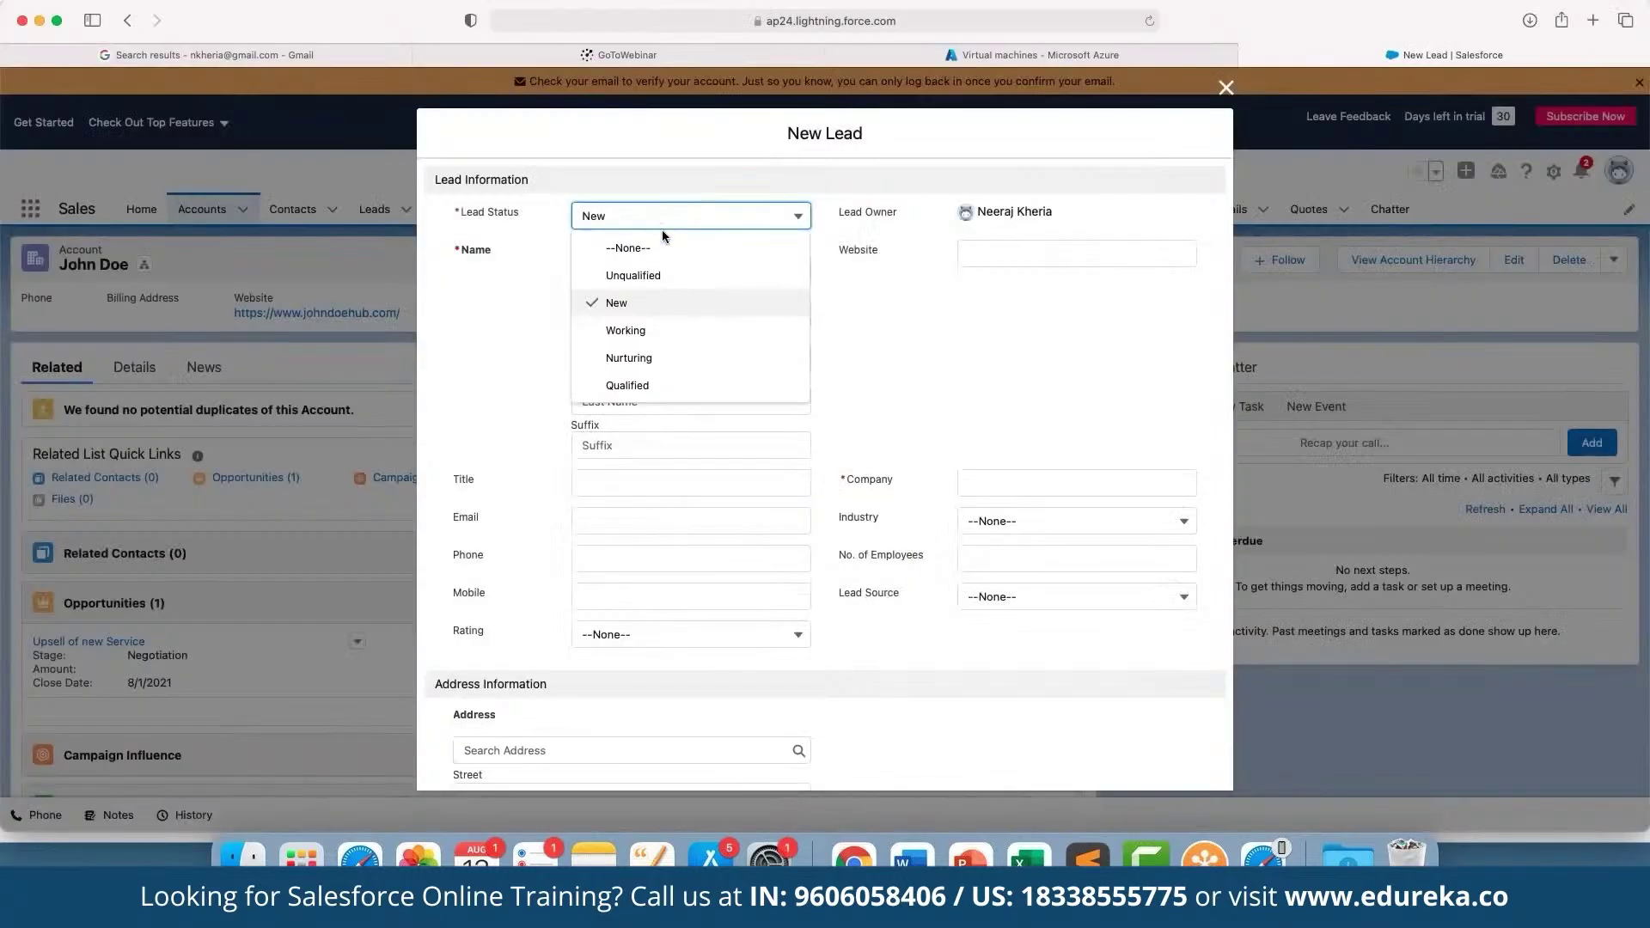
{"action": "left_click", "coordinate": [676, 386]}
Step: Set the lead's salutation to Ms. and fill in the lead's first and last name
{"action": "left_click", "coordinate": [721, 292]}
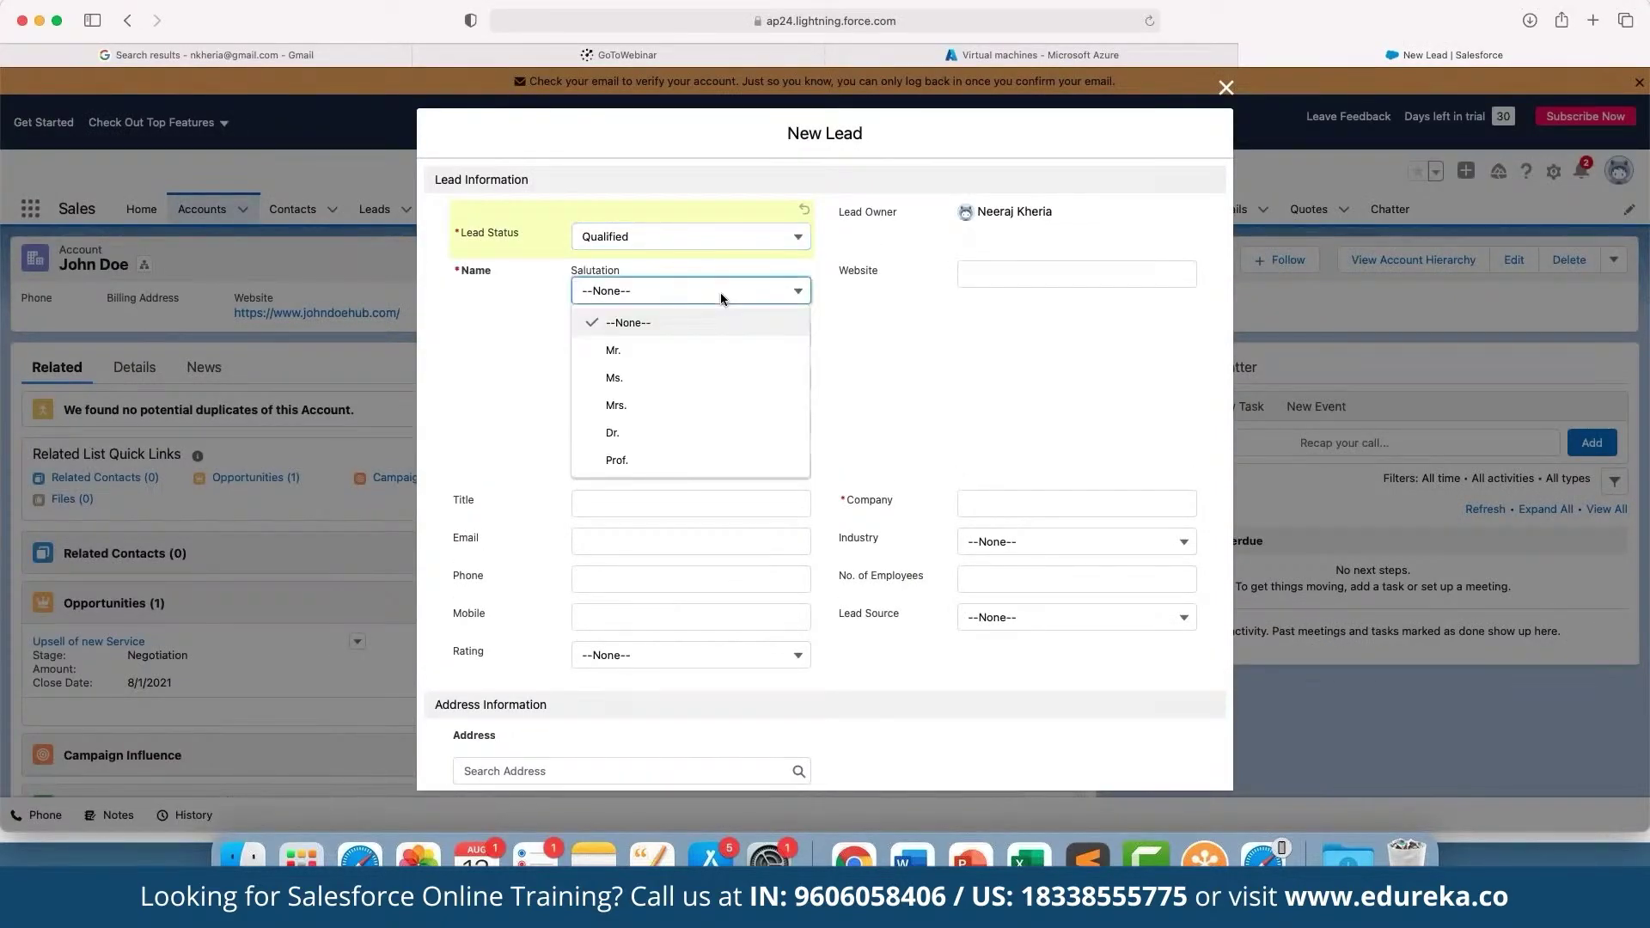
{"action": "left_click", "coordinate": [698, 378]}
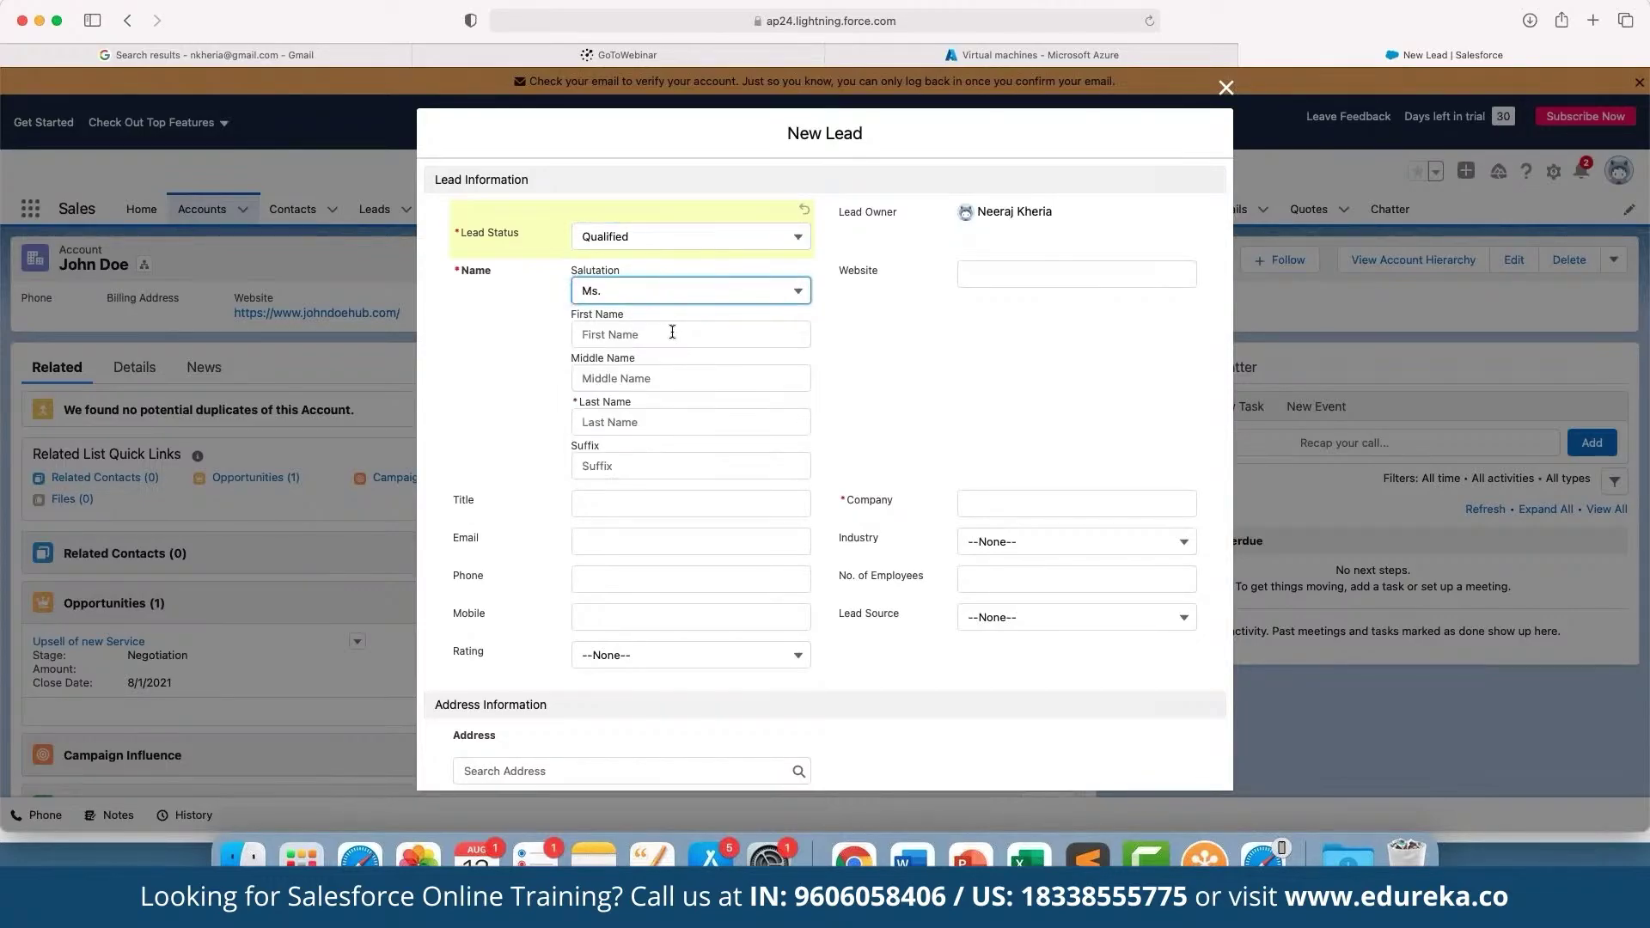
{"action": "left_click", "coordinate": [673, 334]}
{"action": "type", "text": "Jane"}
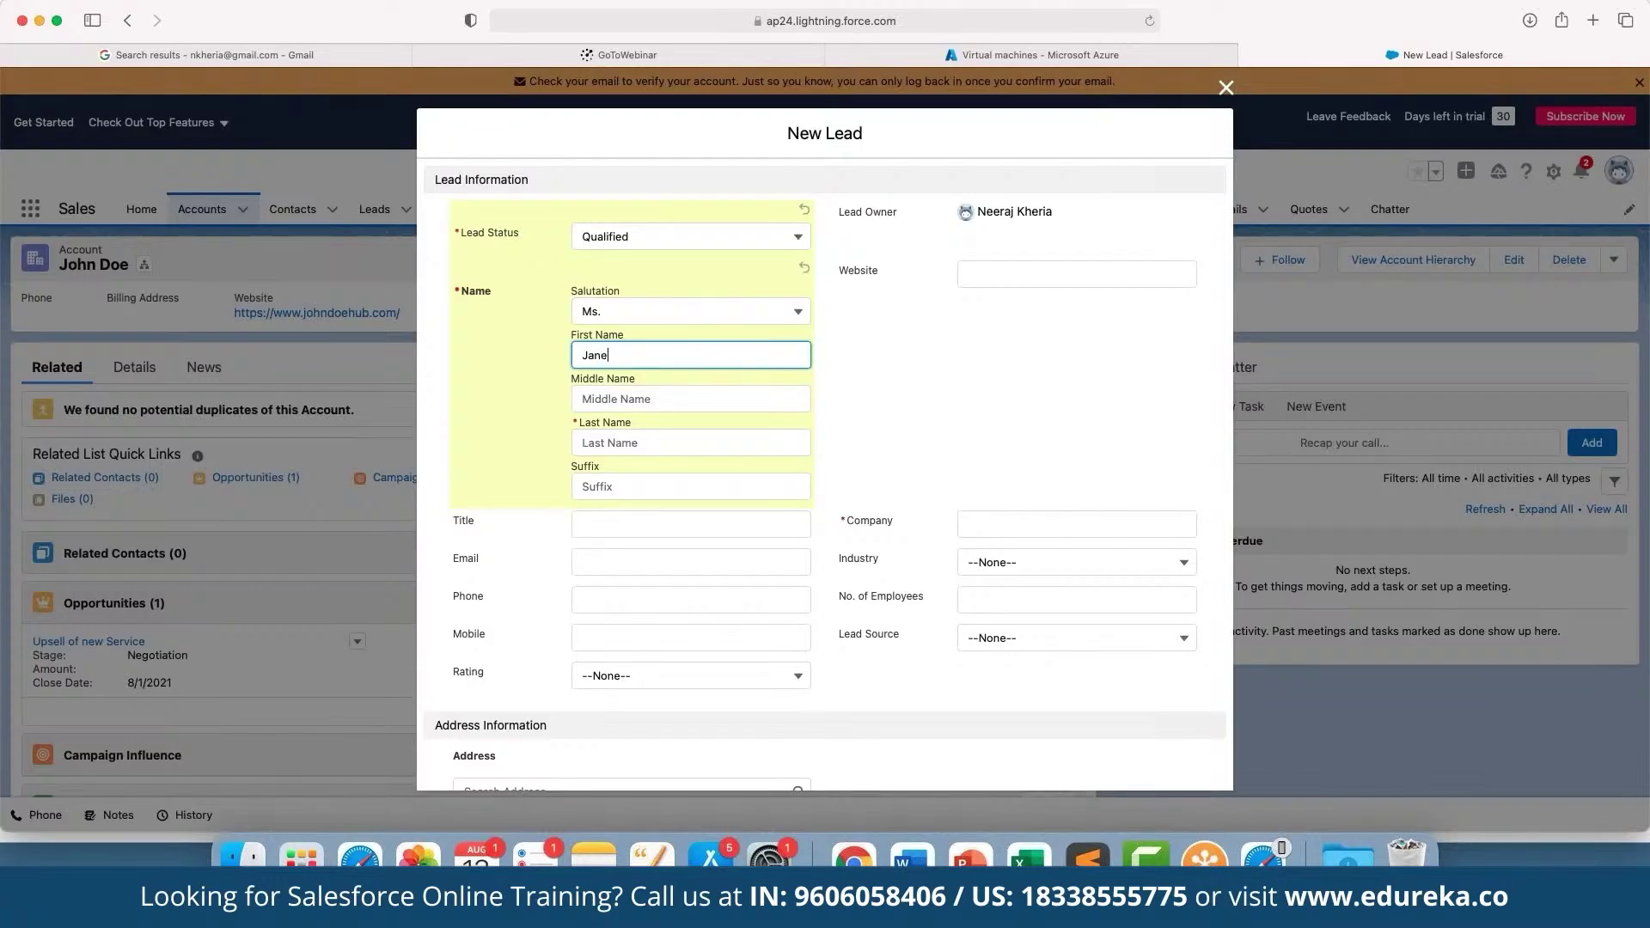
{"action": "key", "text": "Tab"}
{"action": "key", "text": "Tab"}
{"action": "type", "text": "Doe"}
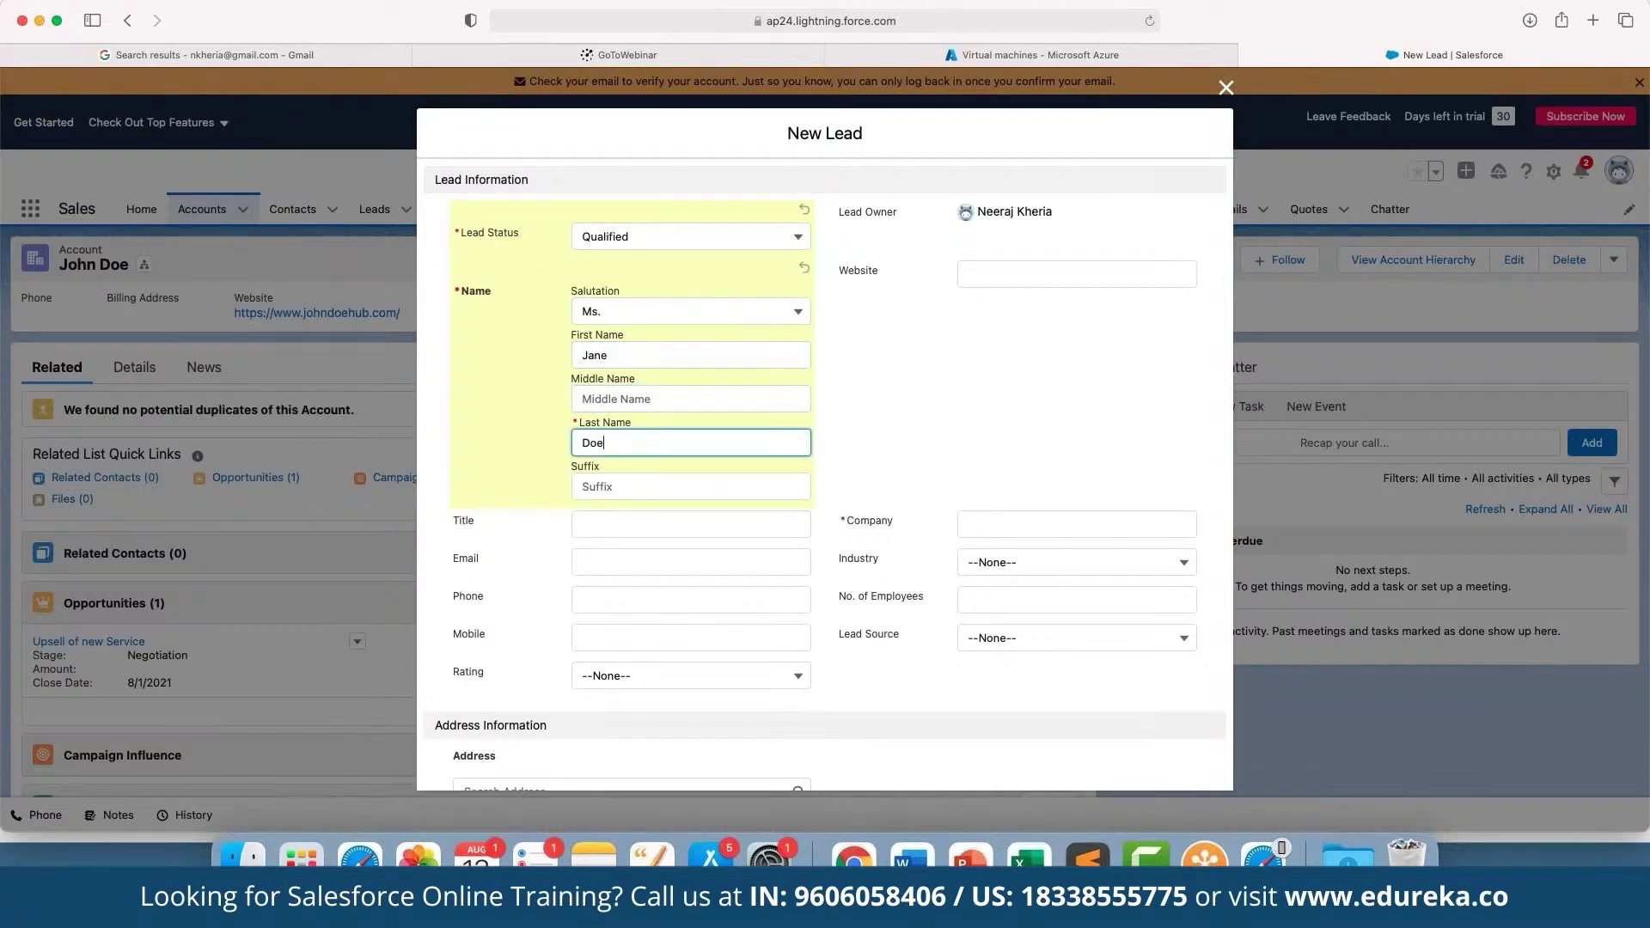
{"action": "key", "text": "Tab"}
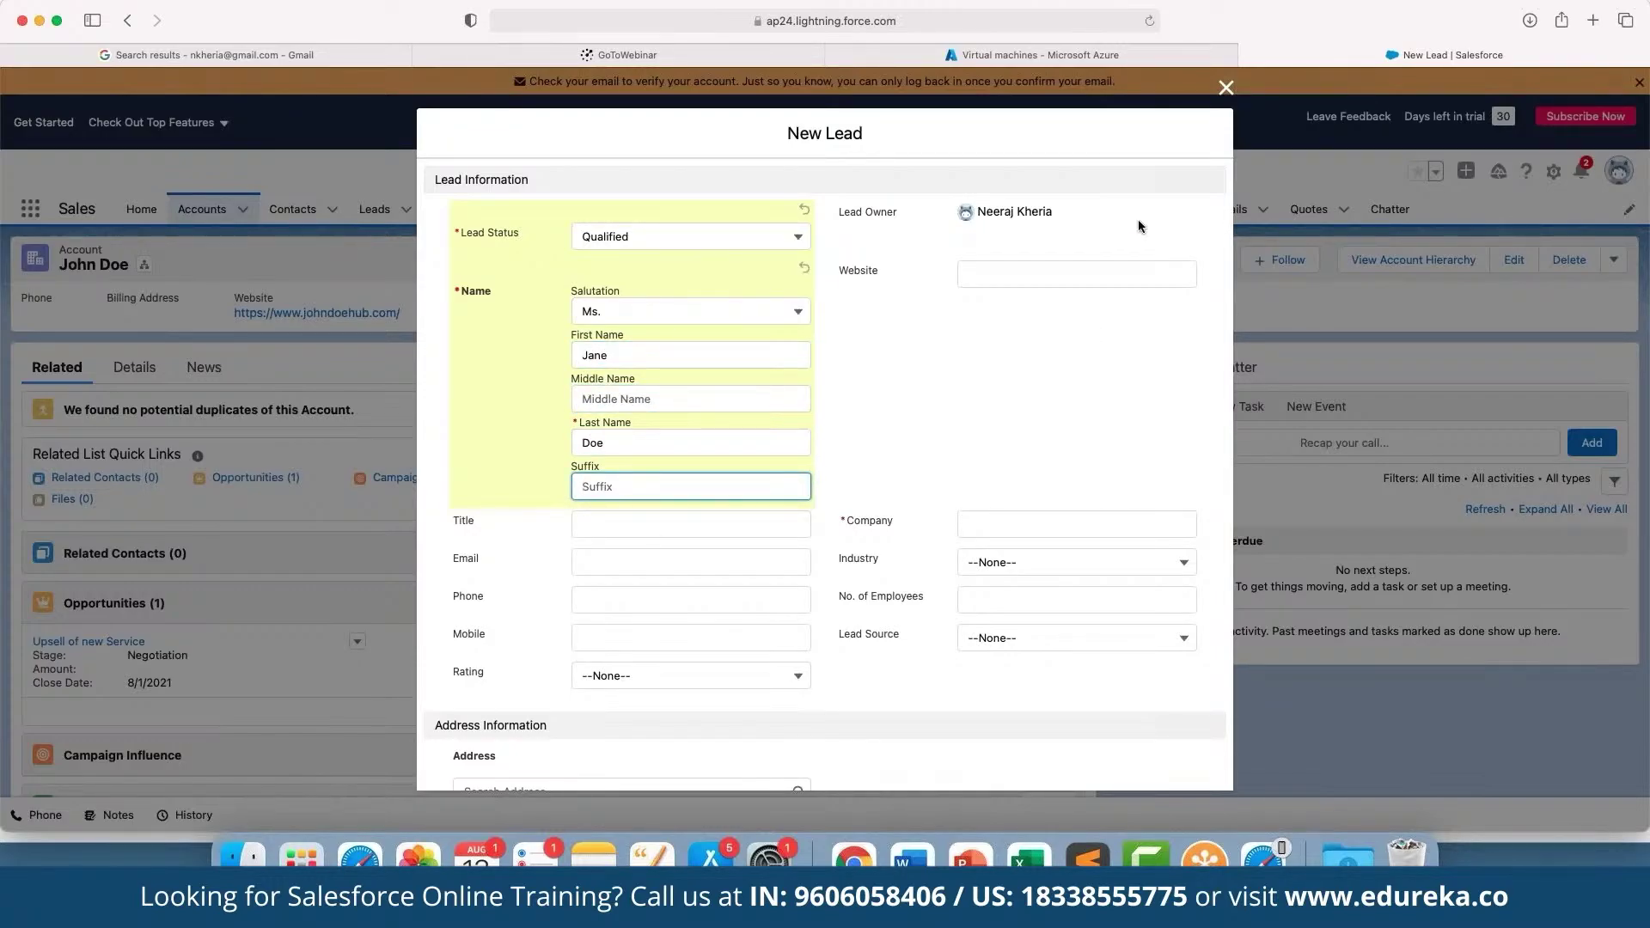
Step: Set the lead's rating to Hot and enter ABC as its company
{"action": "scroll", "coordinate": [765, 511], "scroll_direction": "down", "scroll_amount": 3}
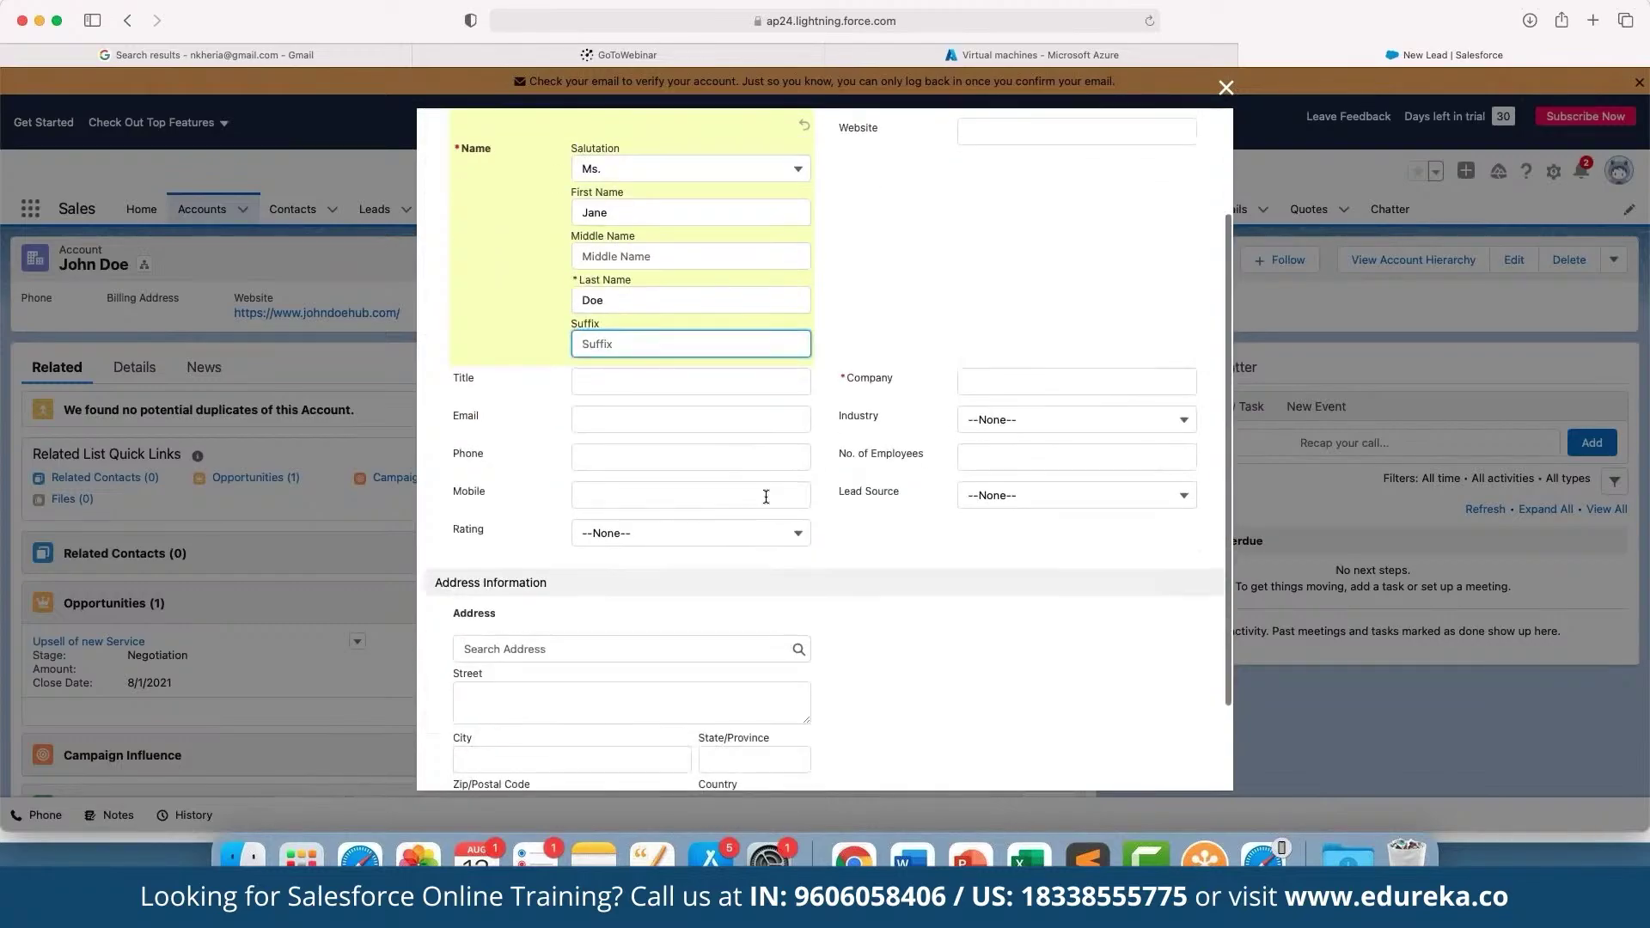
{"action": "scroll", "coordinate": [713, 484], "scroll_direction": "down", "scroll_amount": 2}
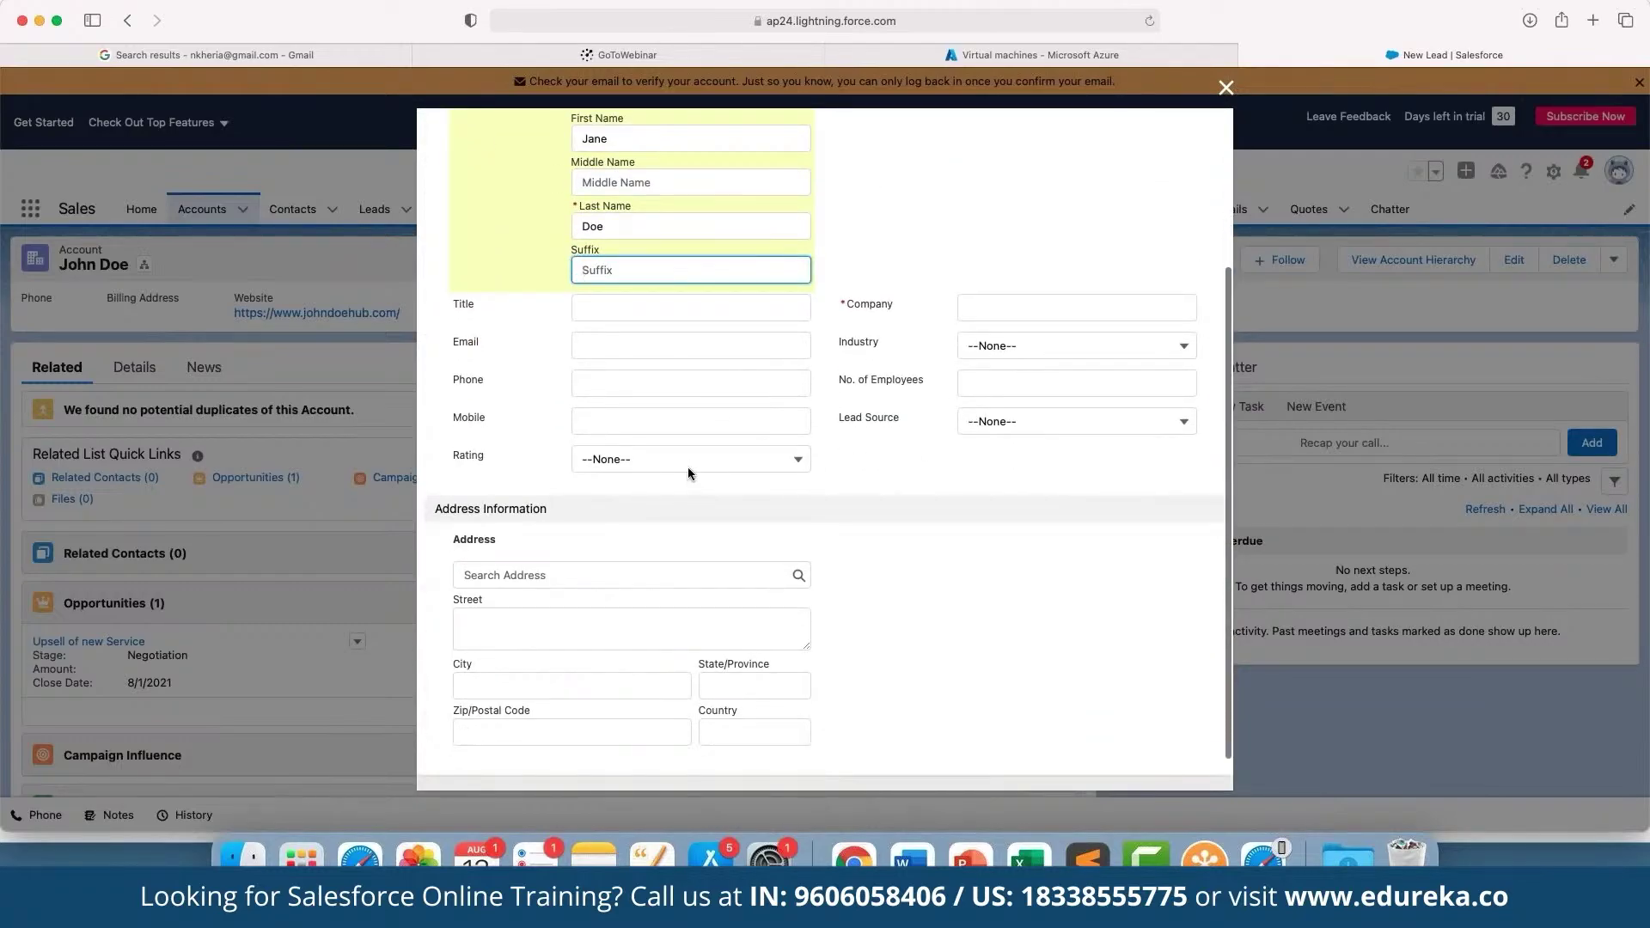
{"action": "left_click", "coordinate": [687, 464]}
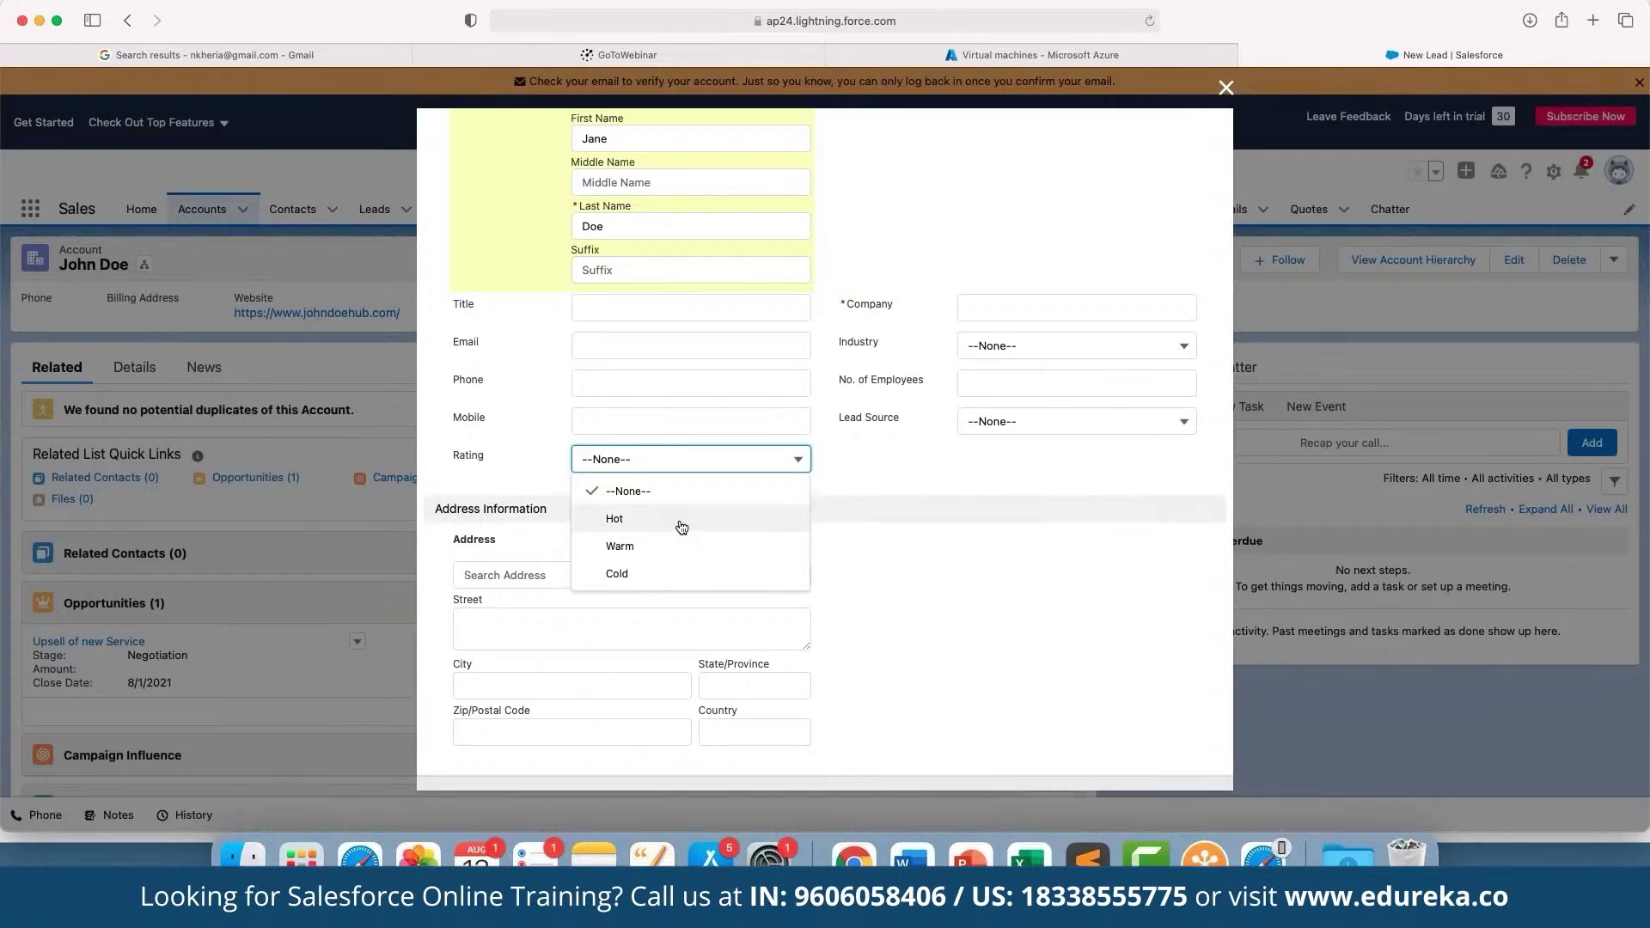
{"action": "left_click", "coordinate": [681, 520]}
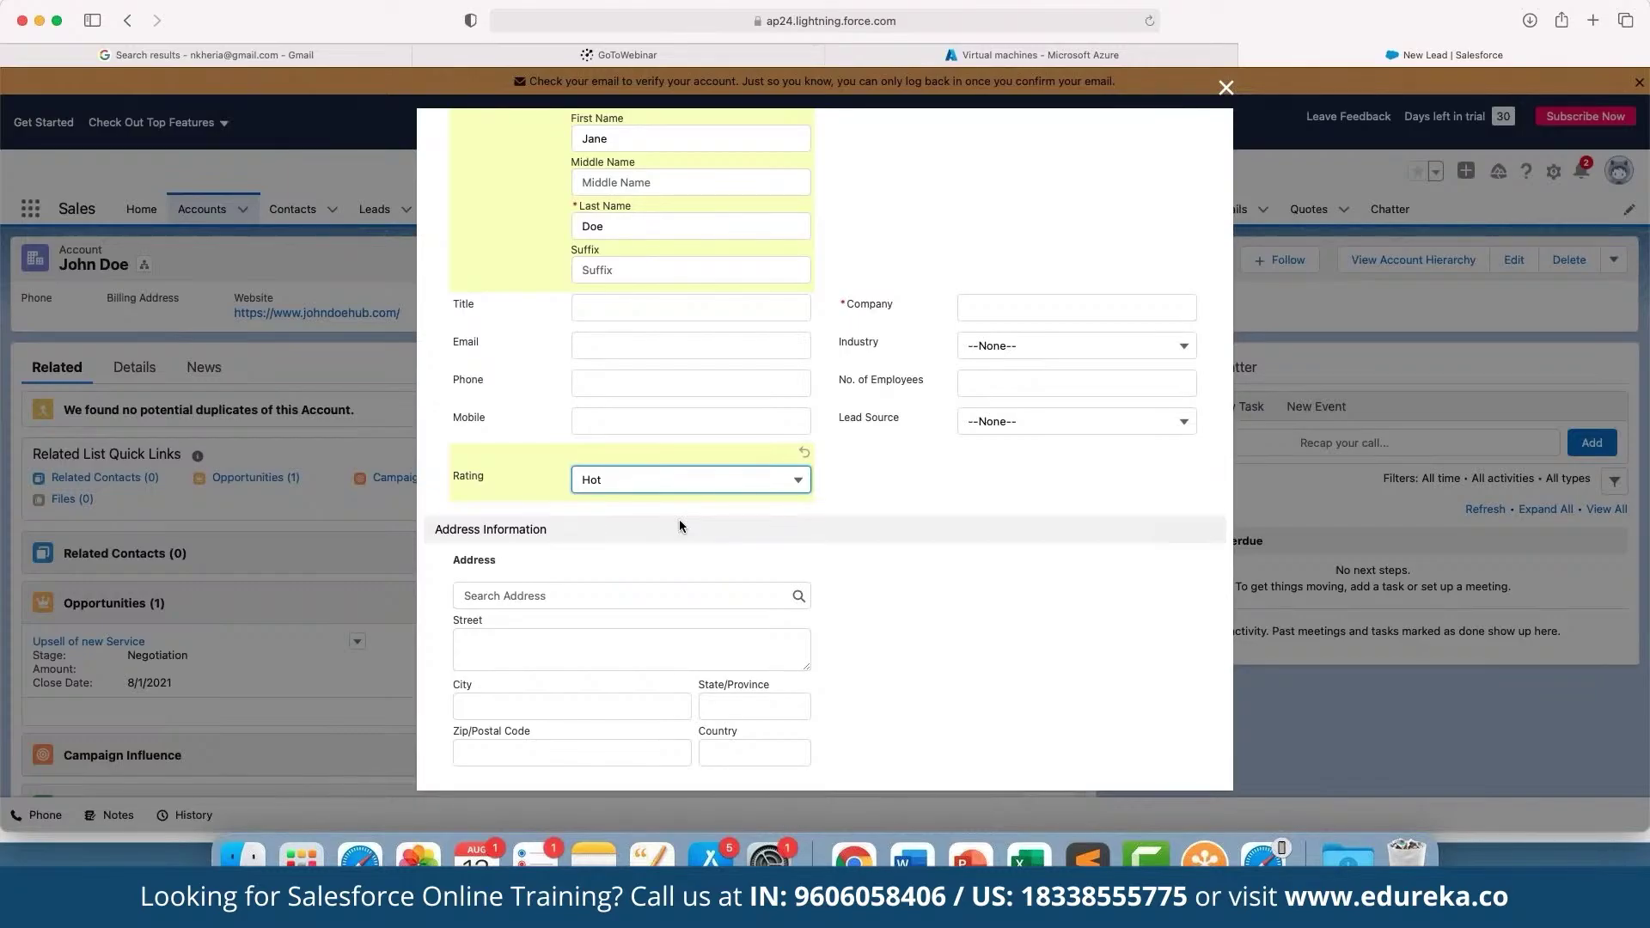
{"action": "left_click", "coordinate": [940, 542]}
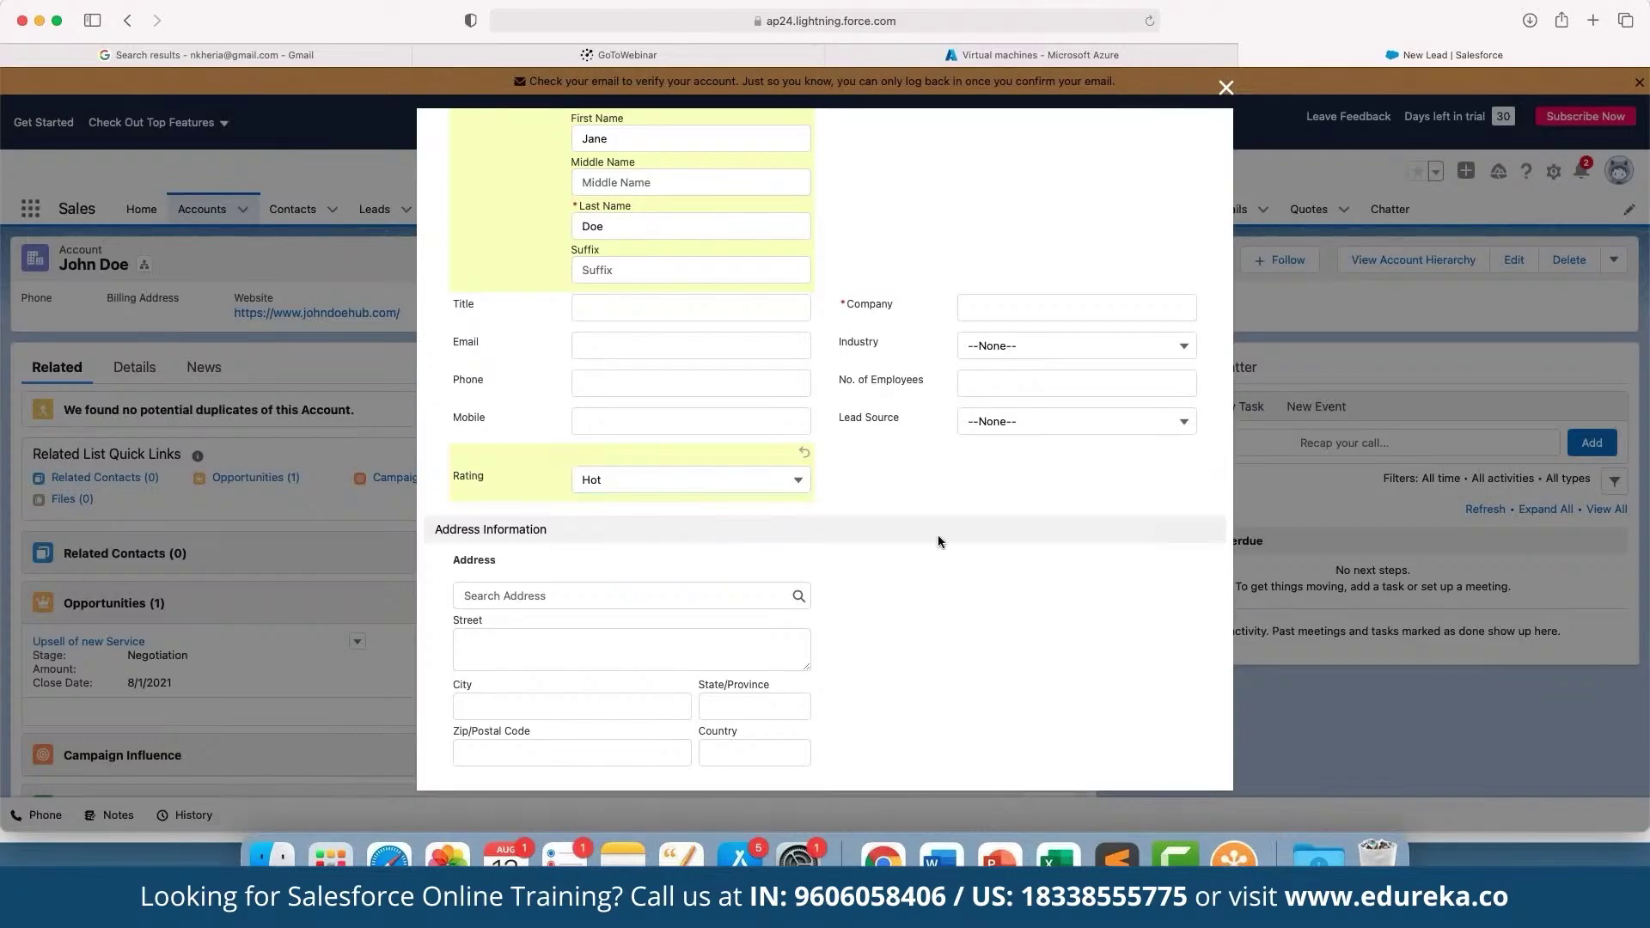
{"action": "left_click", "coordinate": [1030, 309]}
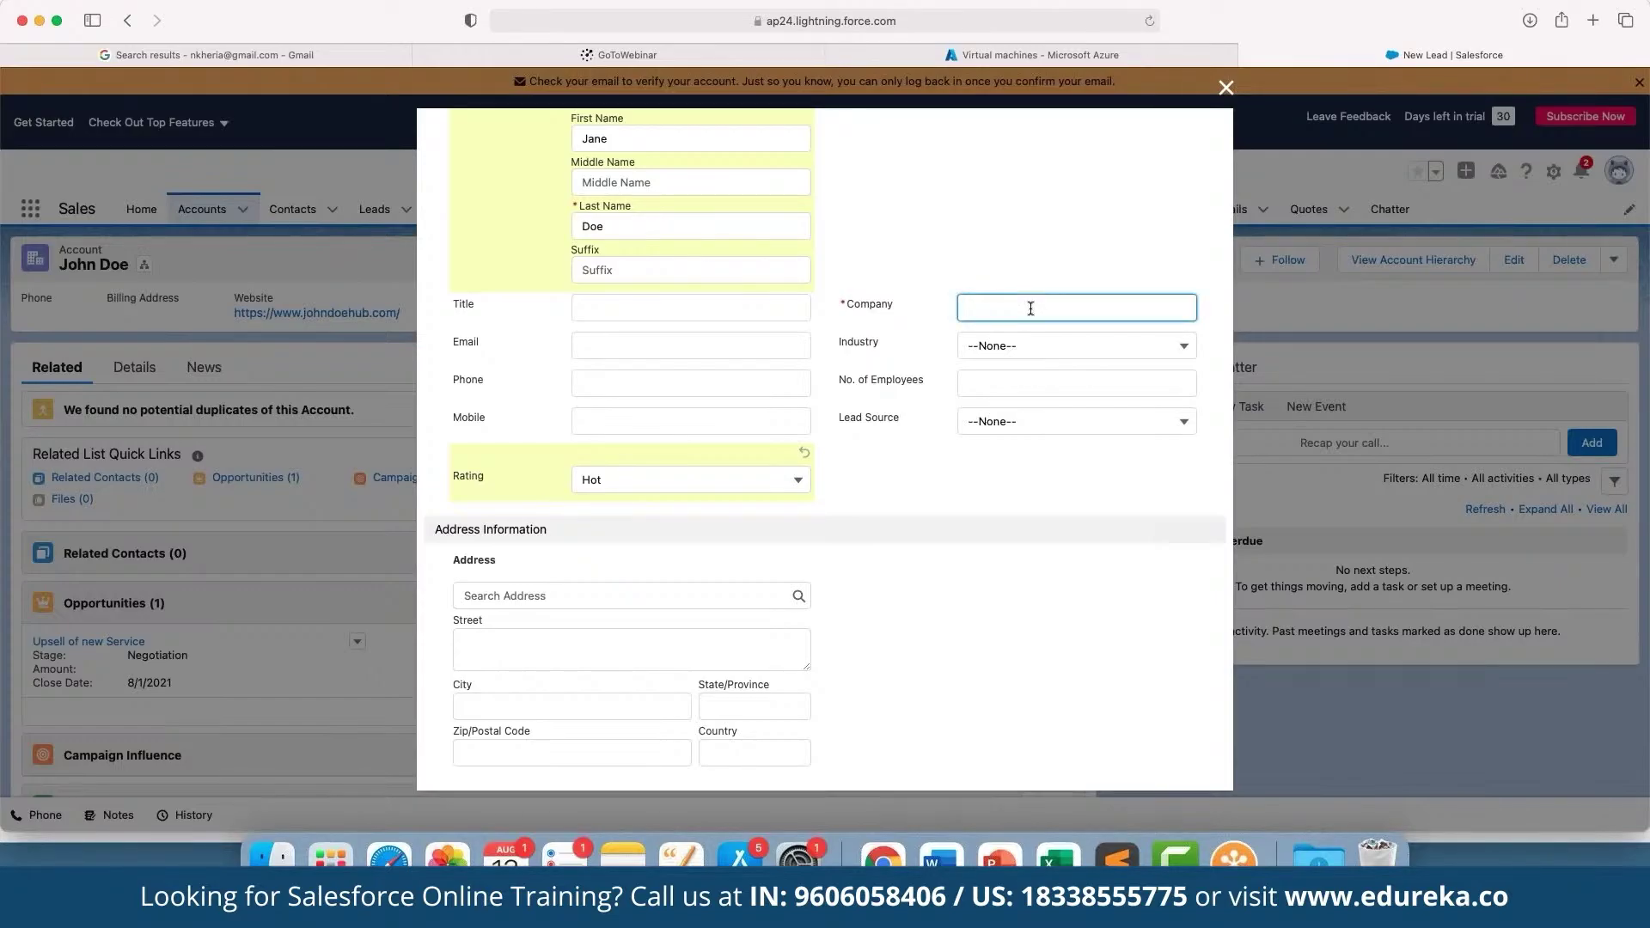
{"action": "type", "text": "ABC"}
{"action": "scroll", "coordinate": [1020, 508], "scroll_direction": "down", "scroll_amount": 2}
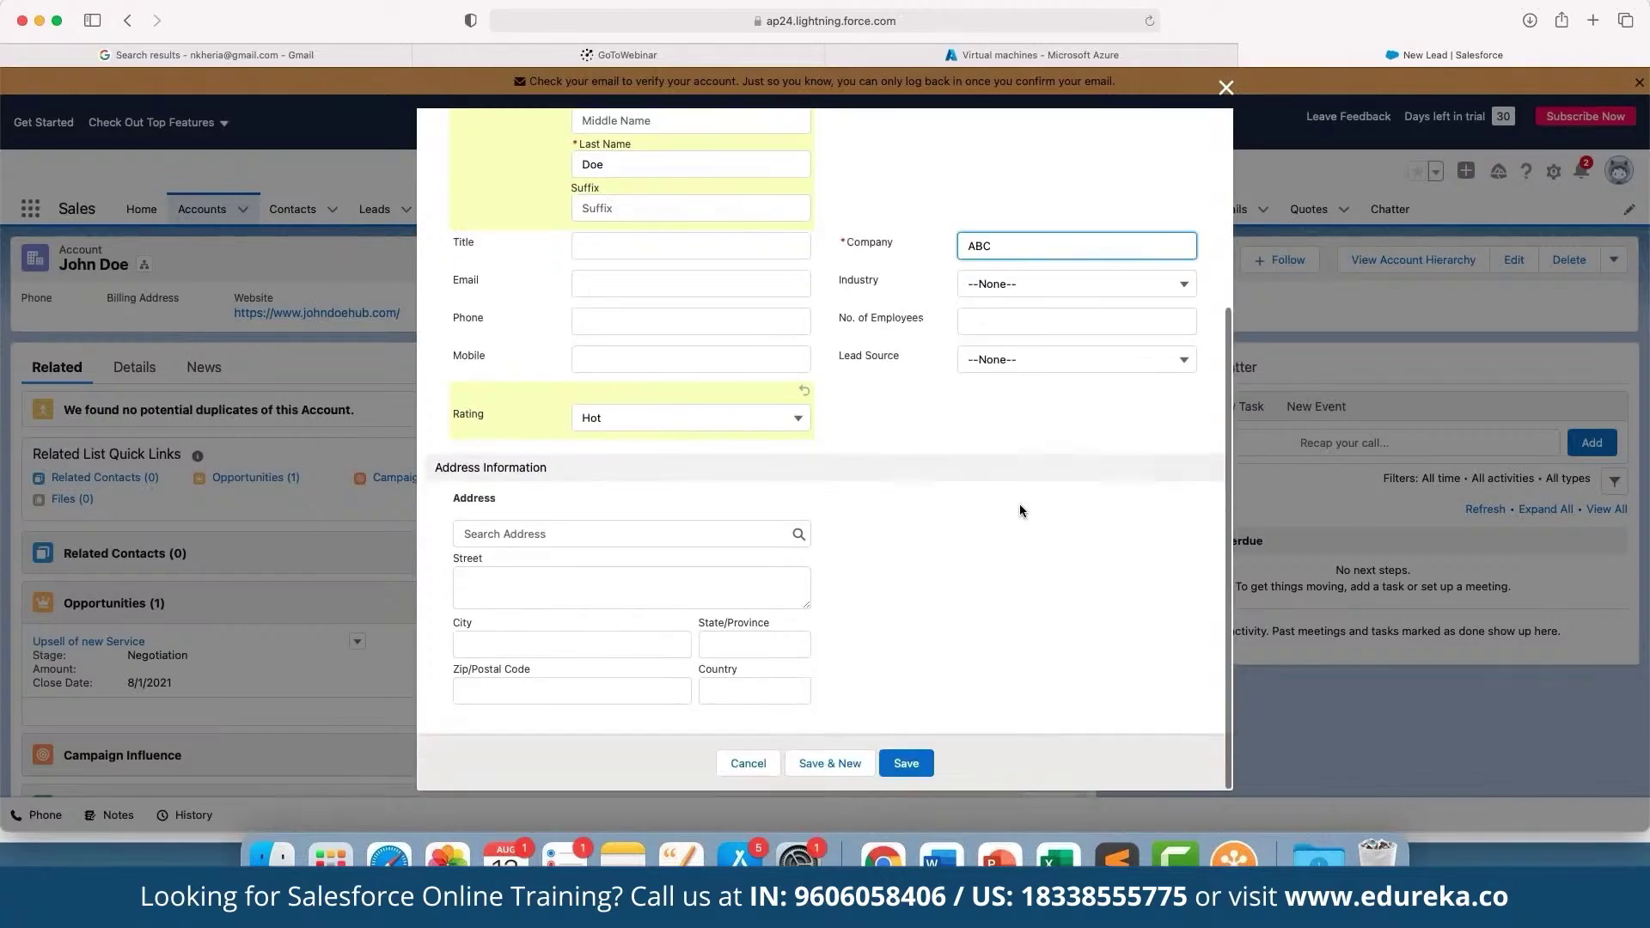
{"action": "left_click", "coordinate": [1019, 510]}
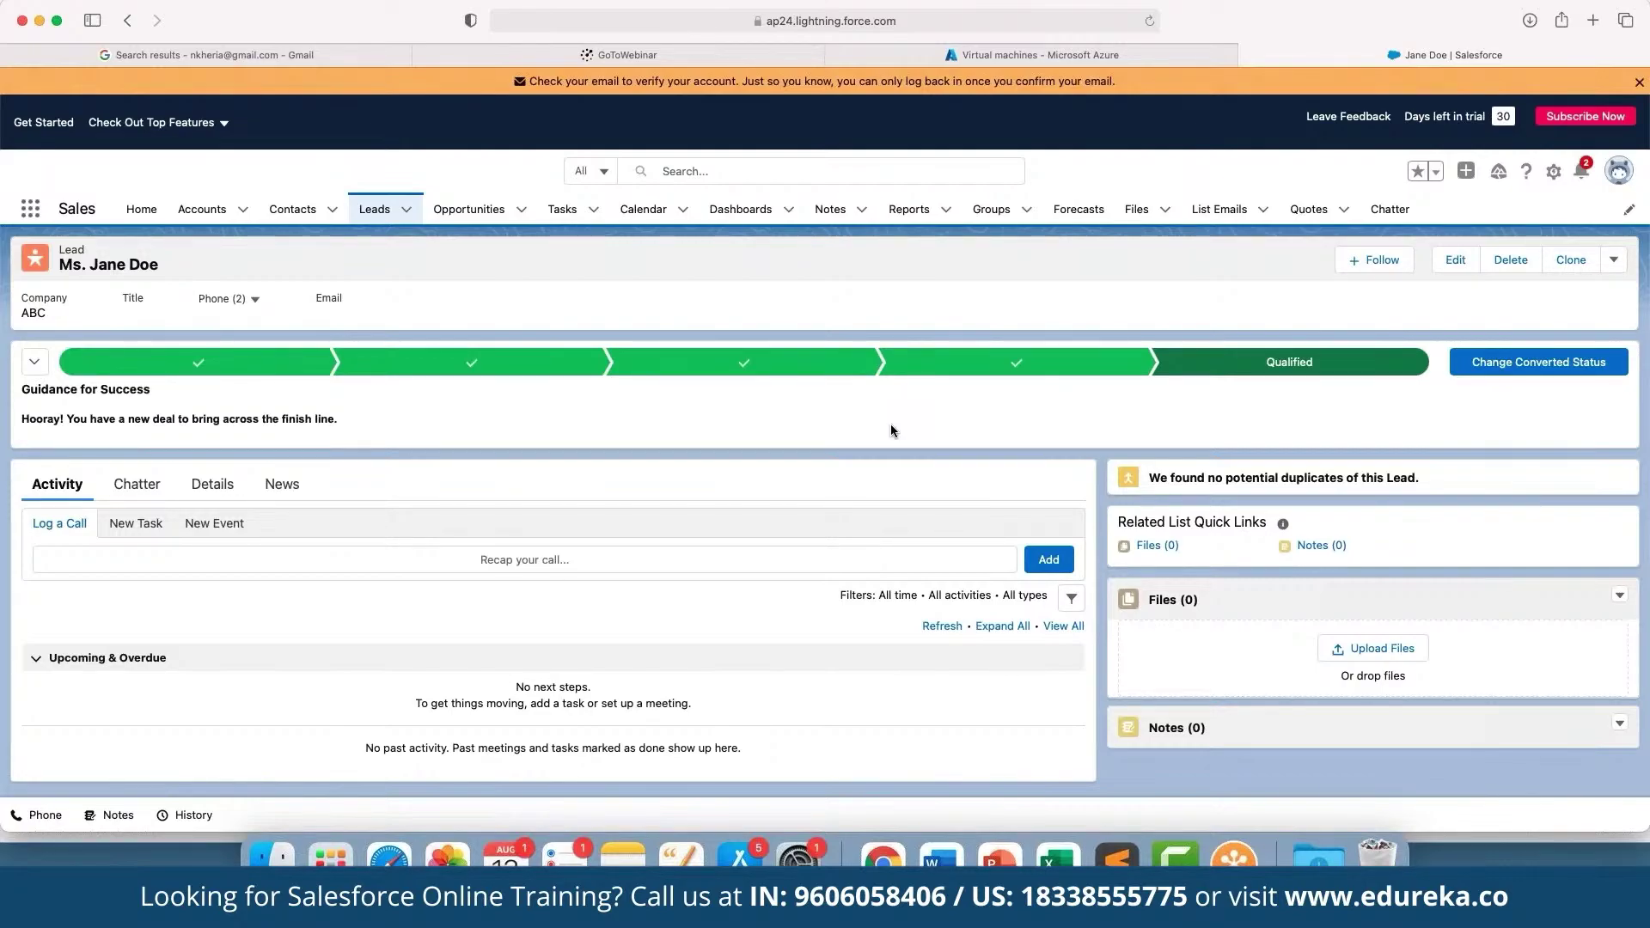
Step: Open the Opportunities list
{"action": "left_click", "coordinate": [507, 212]}
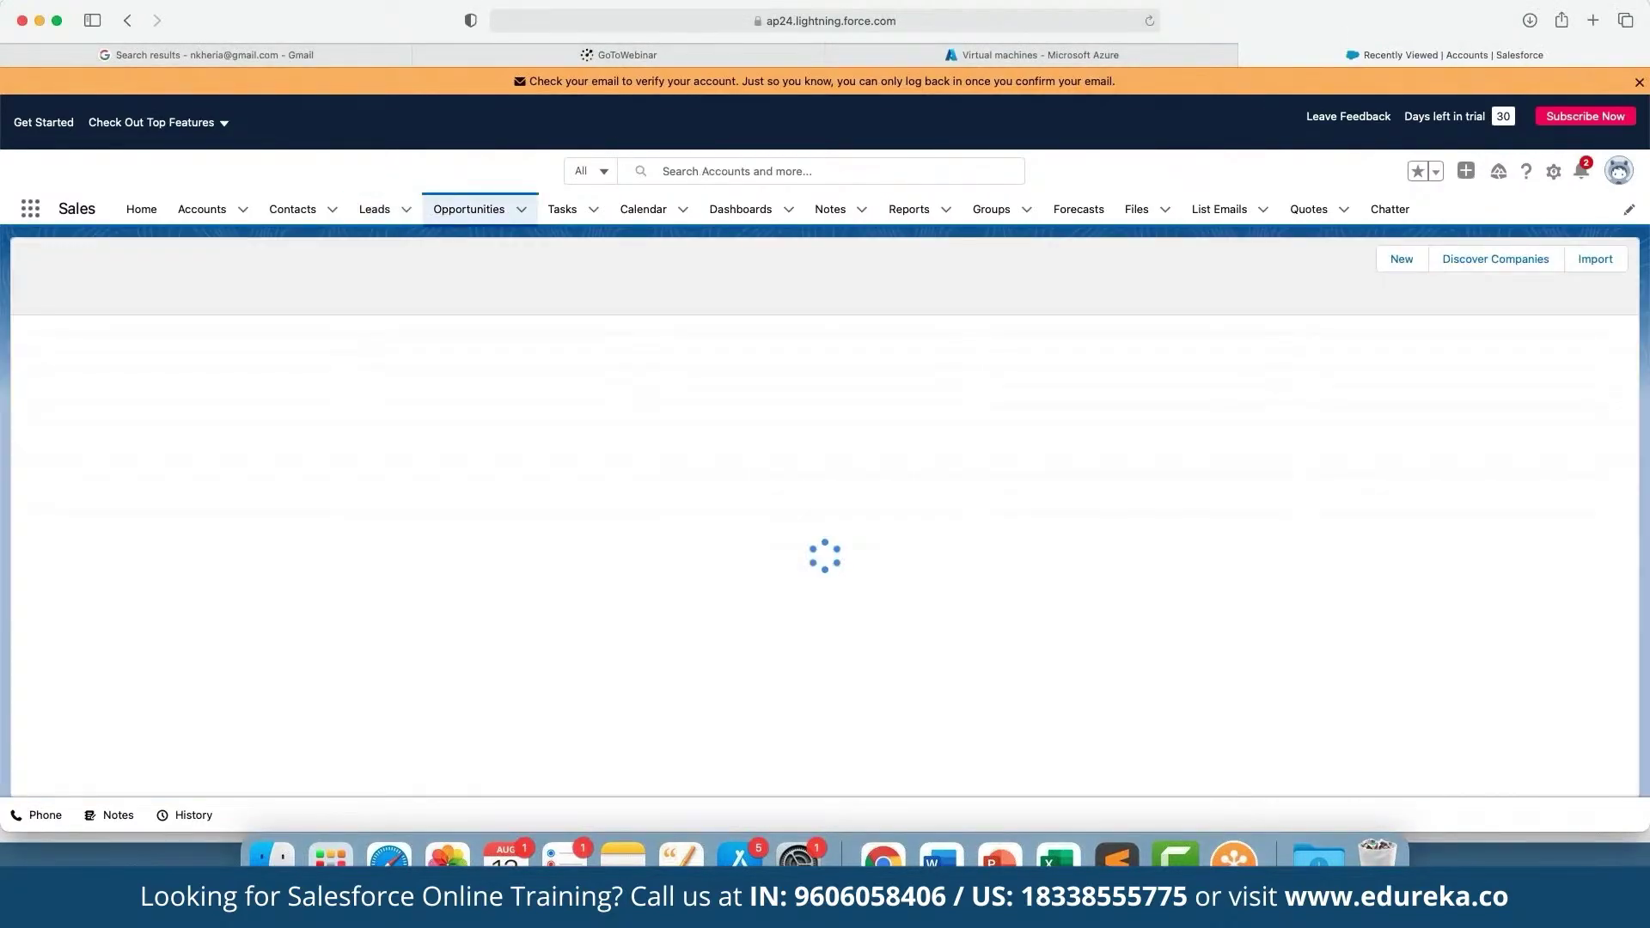